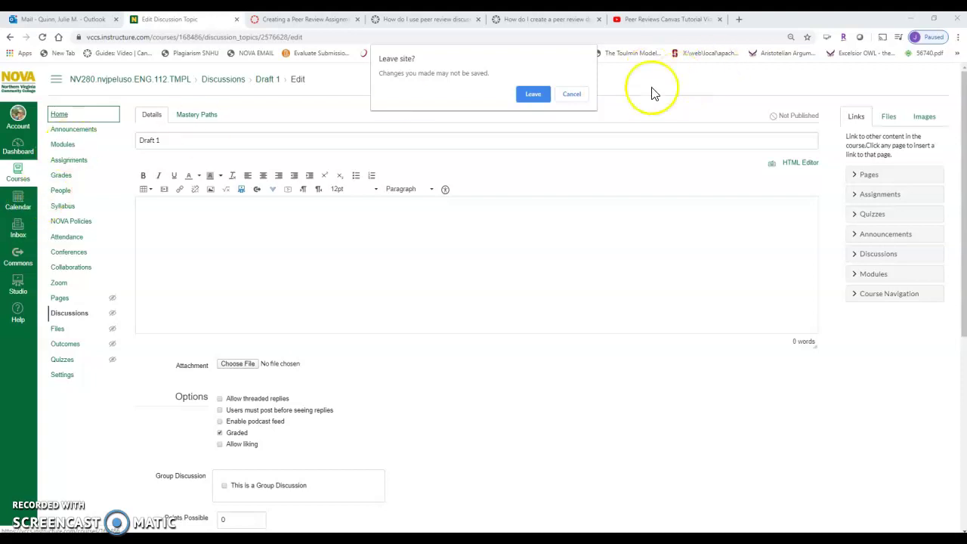
Leave the Draft 1 discussion editor without saving and open the course's list of assignments
left_click(571, 94)
left_click(57, 114)
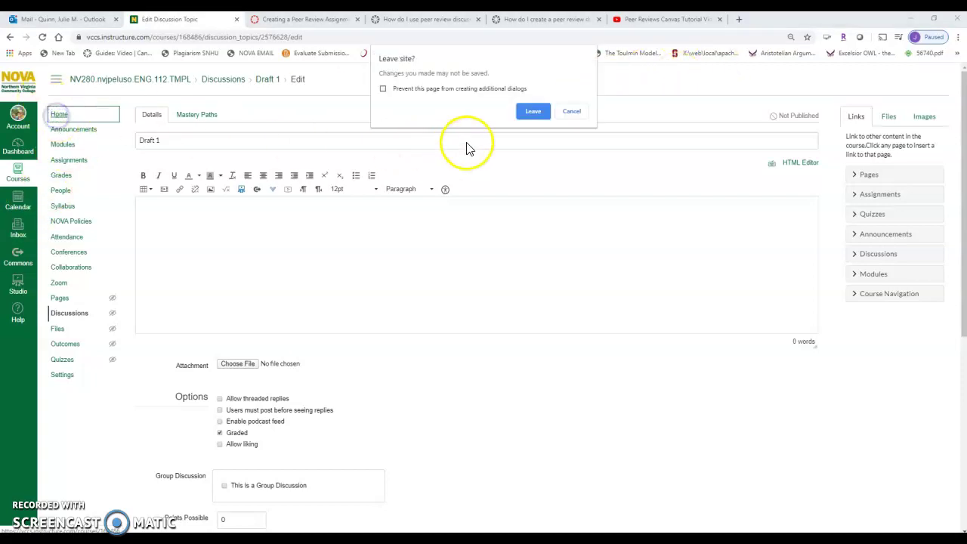
left_click(525, 111)
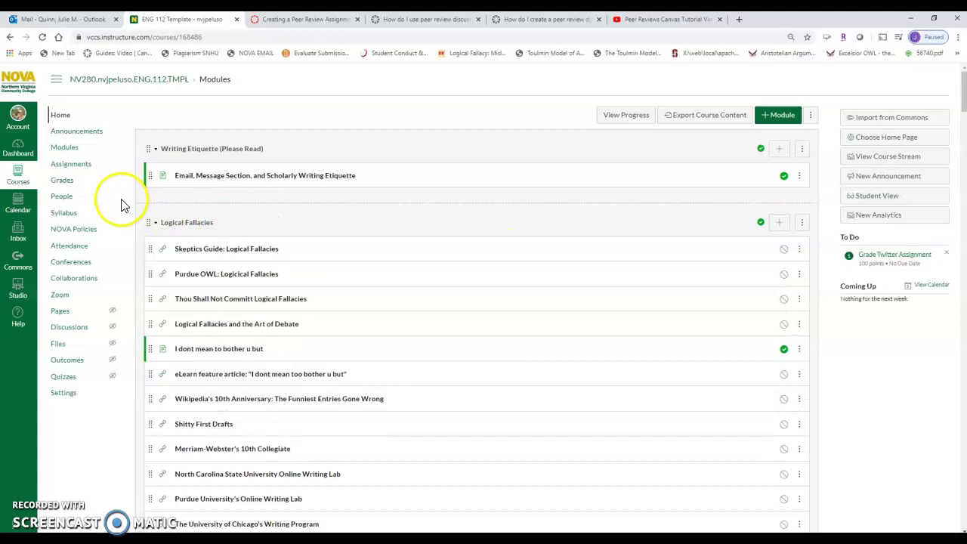
left_click(78, 164)
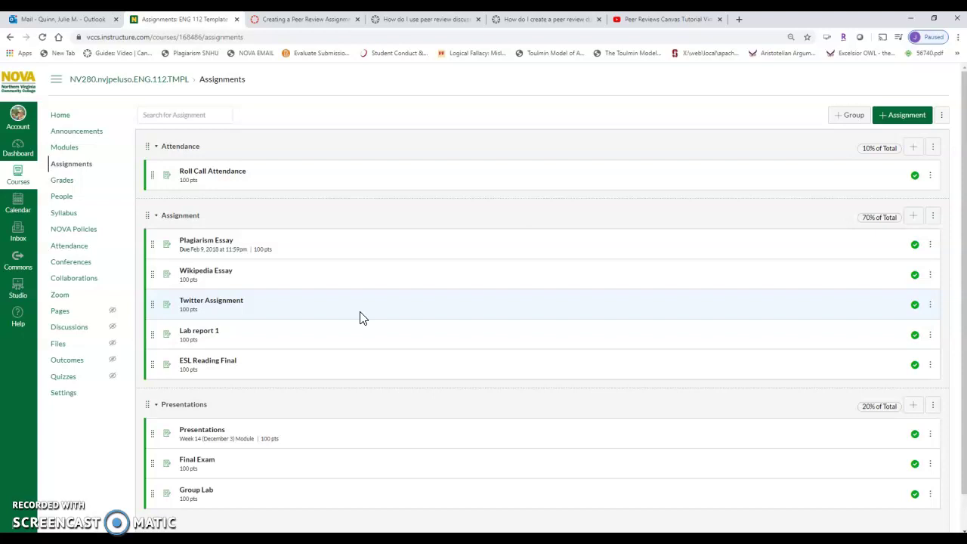
Review the Wikipedia Essay assignment's details and return to the list of assignments
left_click(274, 318)
left_click(210, 274)
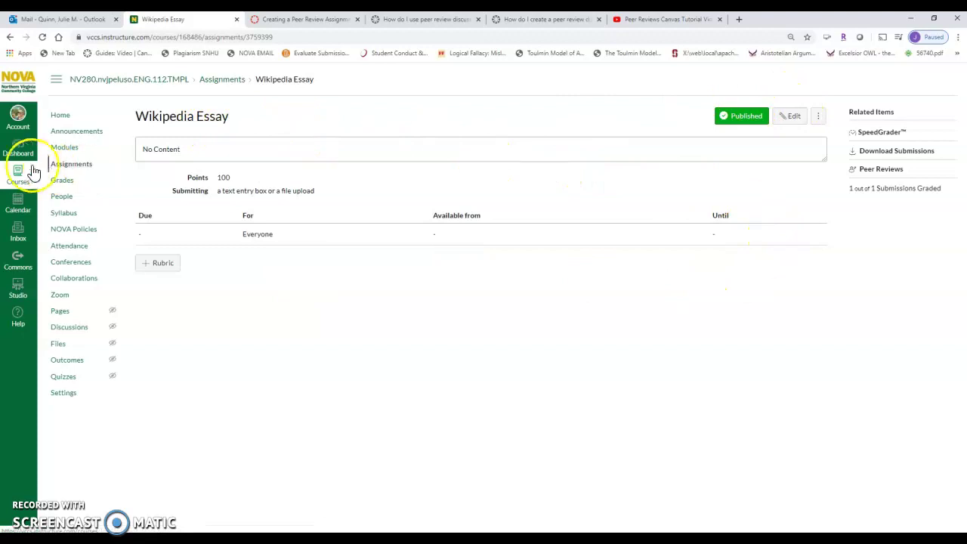
left_click(66, 164)
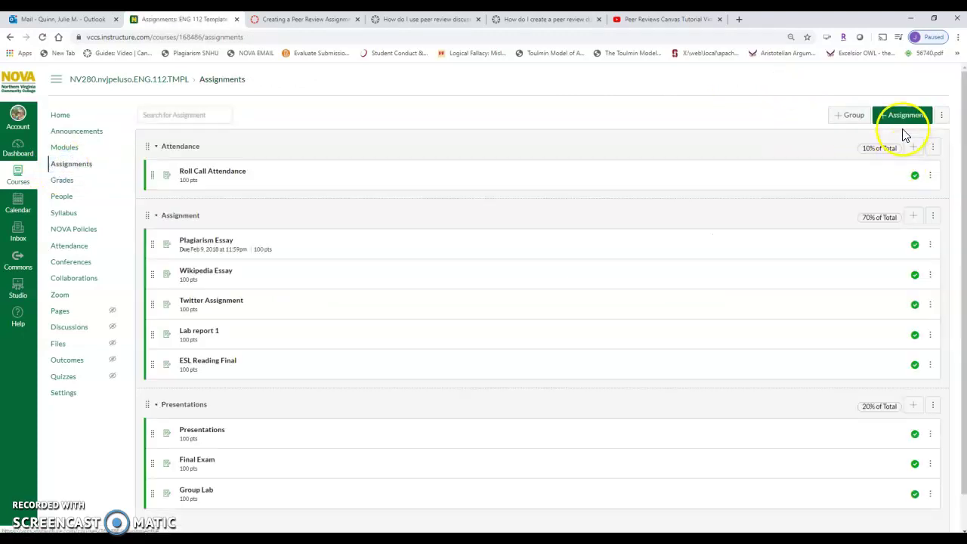
Add an assignment named "Practice with Peer Review" worth 12 points to the Assignment group and save it
left_click(916, 217)
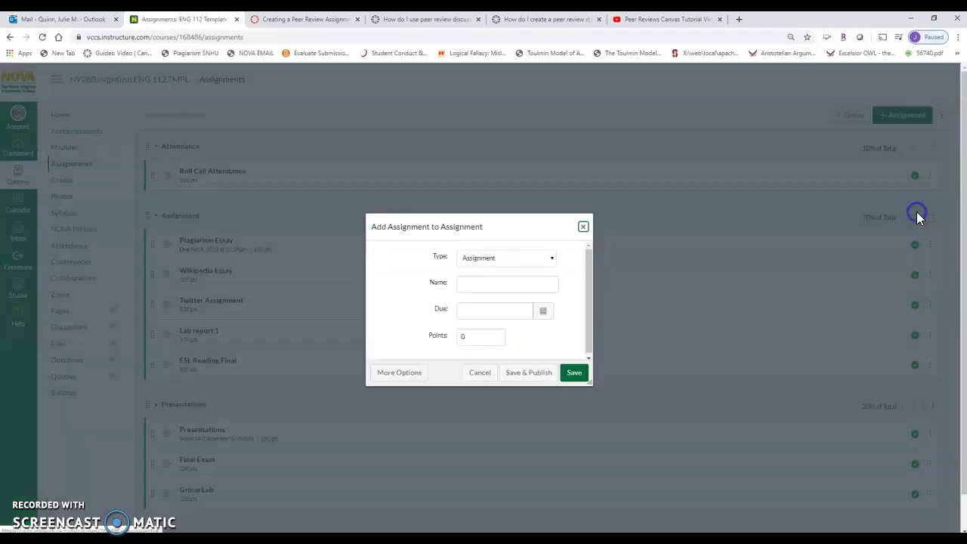
left_click(496, 283)
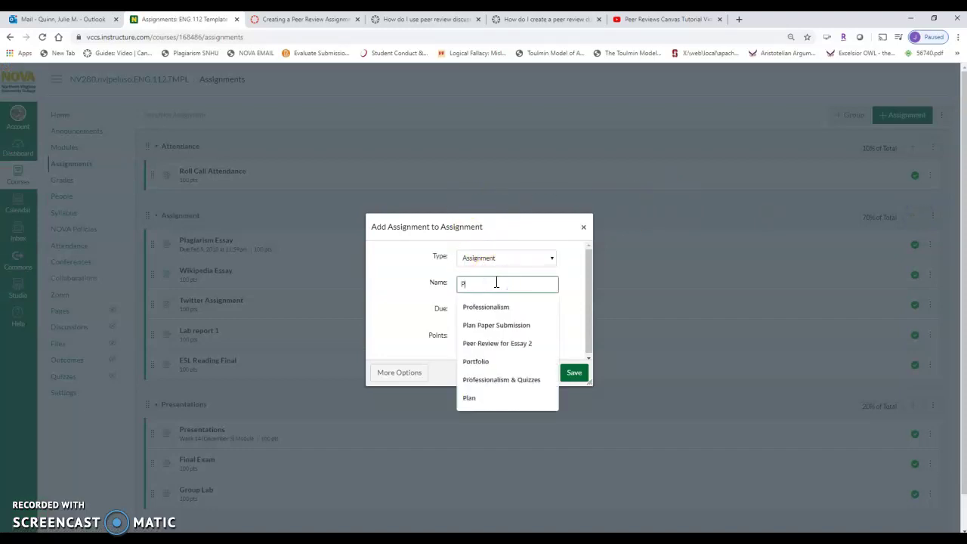
type("Practice with Peer Review")
left_click(497, 332)
double_click(461, 336)
type("12")
left_click(579, 374)
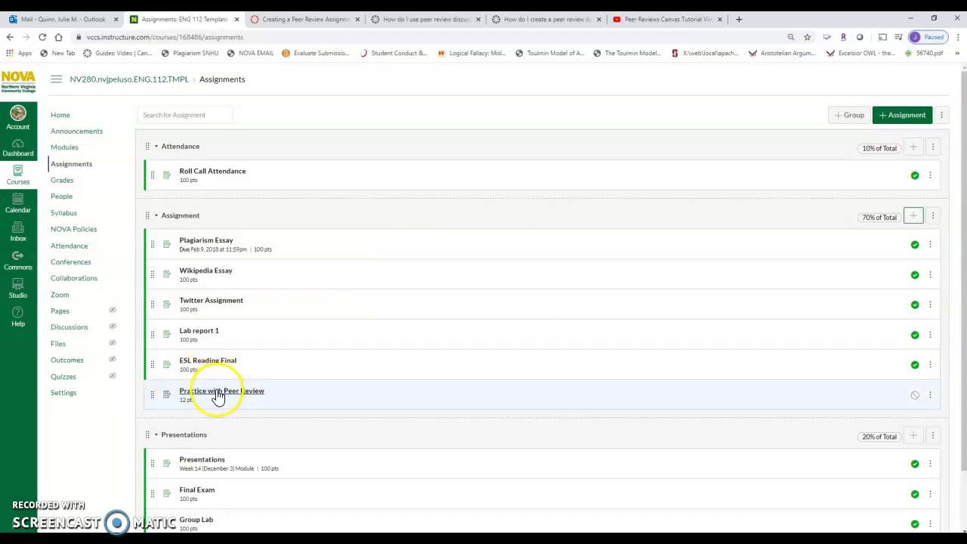
Open the Practice with Peer Review assignment for editing and set its submission type to Online
left_click(218, 394)
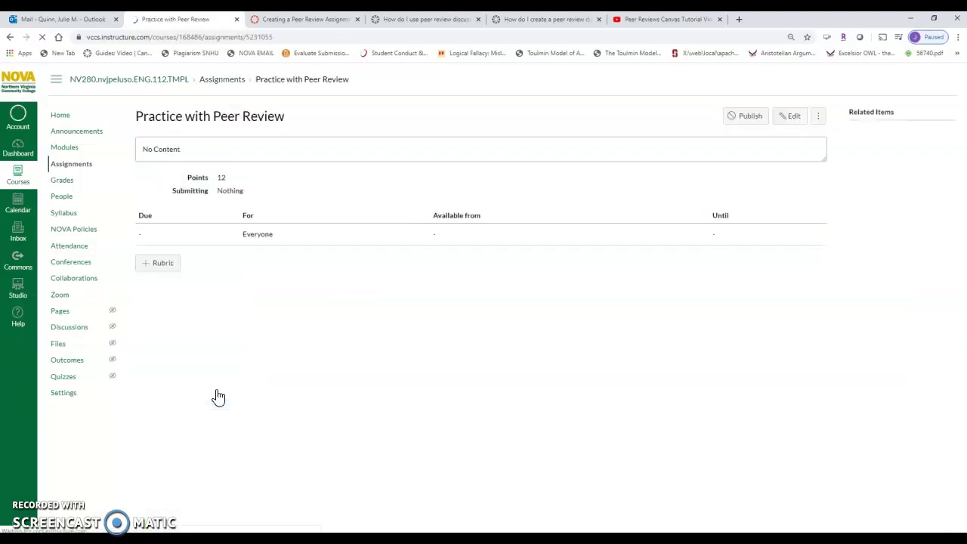
left_click(794, 118)
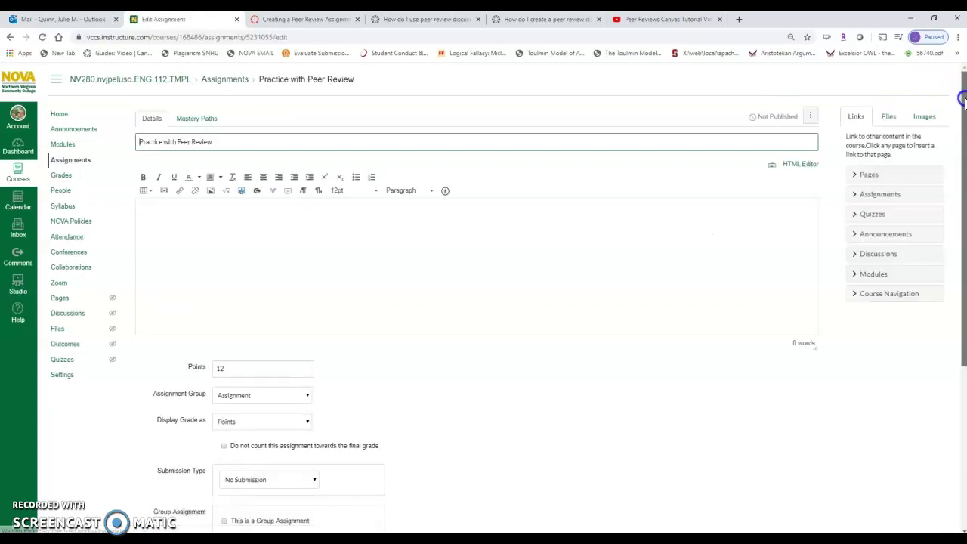
left_click_drag(964, 100, 964, 195)
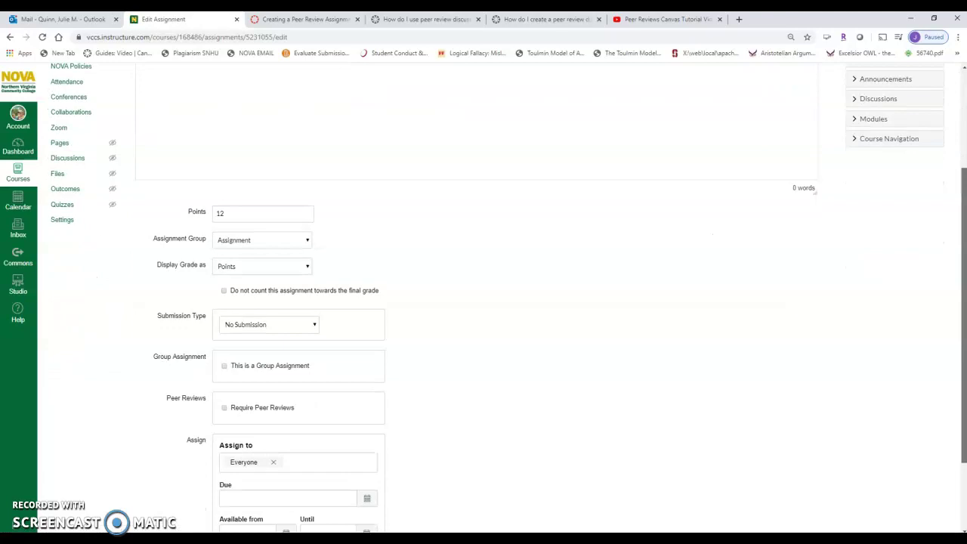
scroll(484, 302, "down", 1)
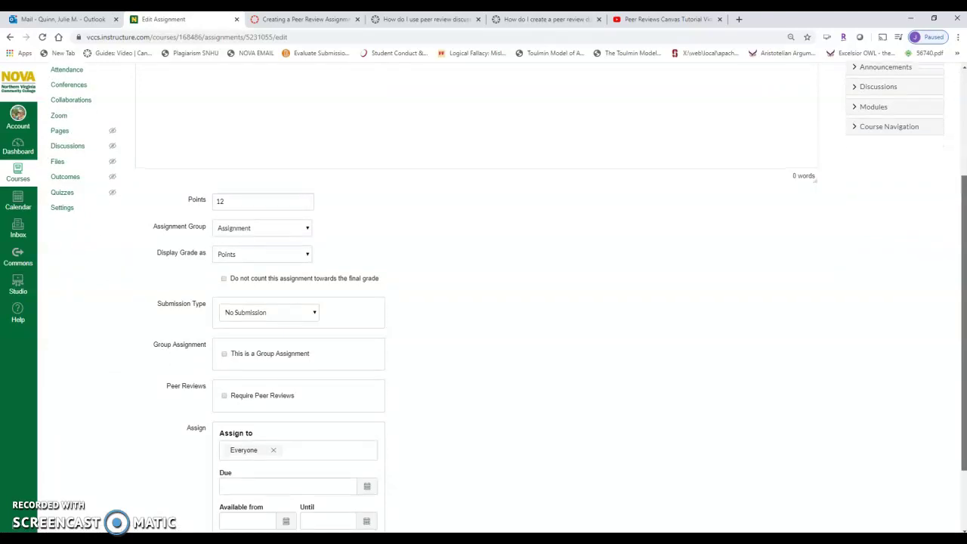
scroll(587, 207, "down", 3)
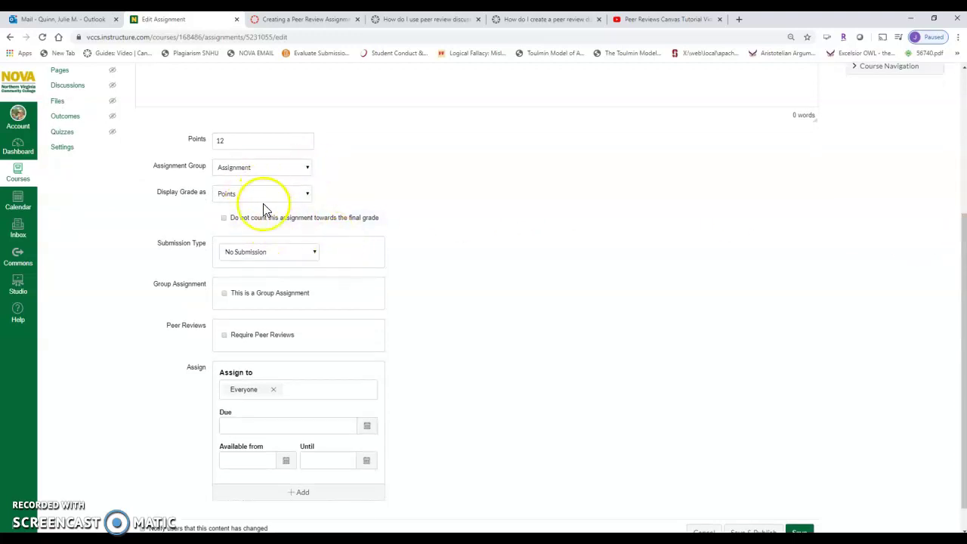
left_click(265, 254)
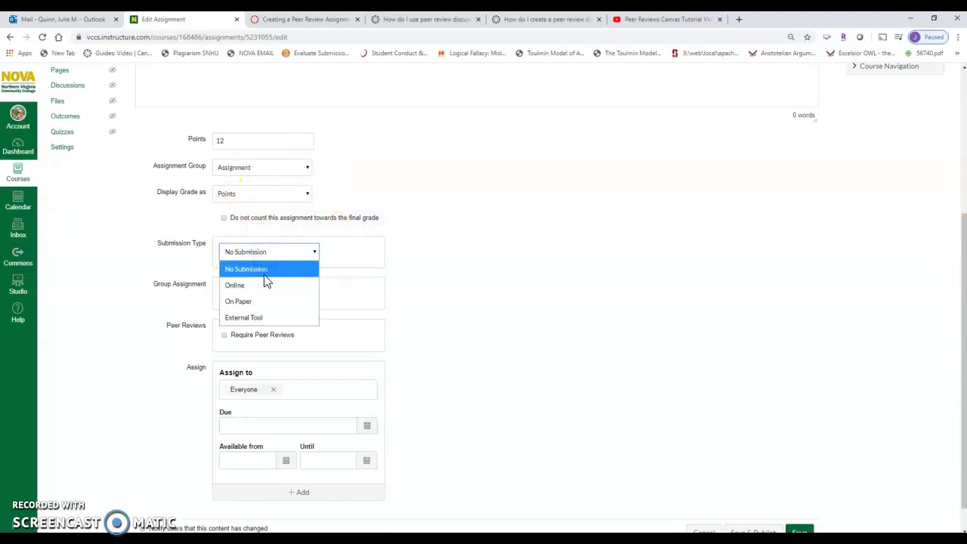
left_click(266, 286)
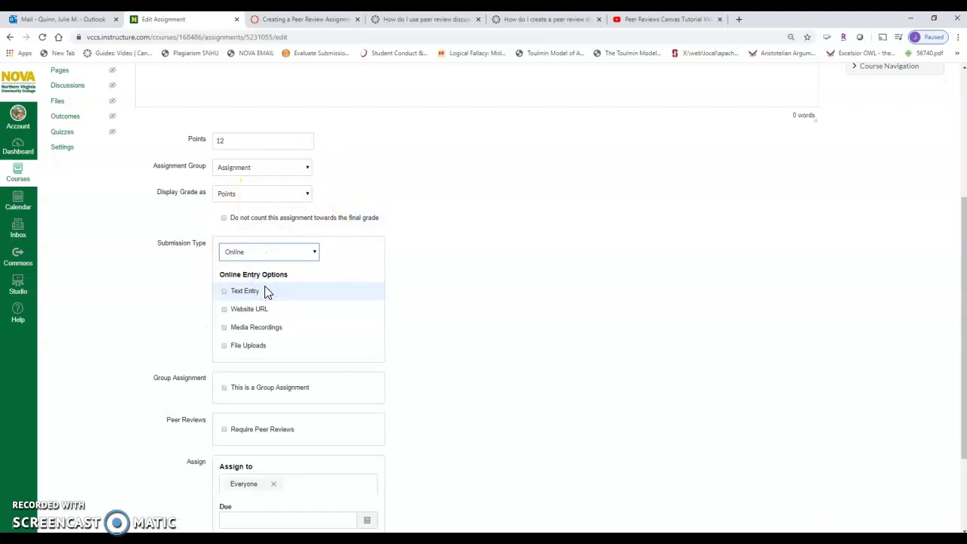
left_click(473, 284)
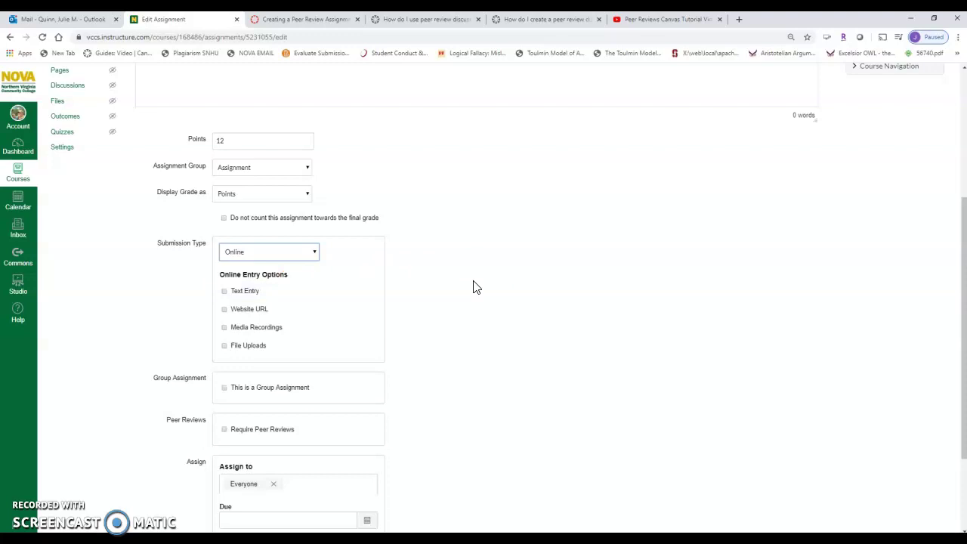
Allow file uploads as the online entry option, restricted to the doc, docx and pdf file types
left_click(229, 296)
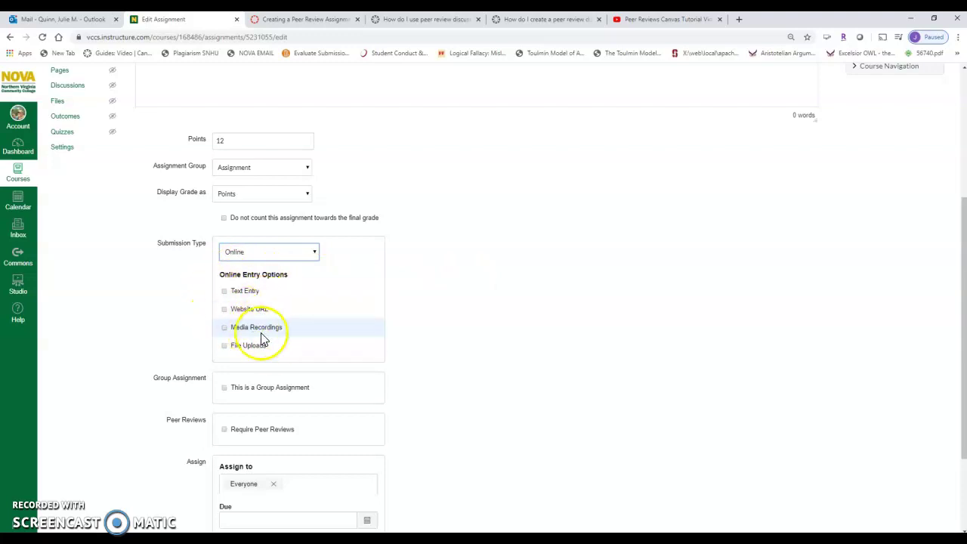
left_click(224, 345)
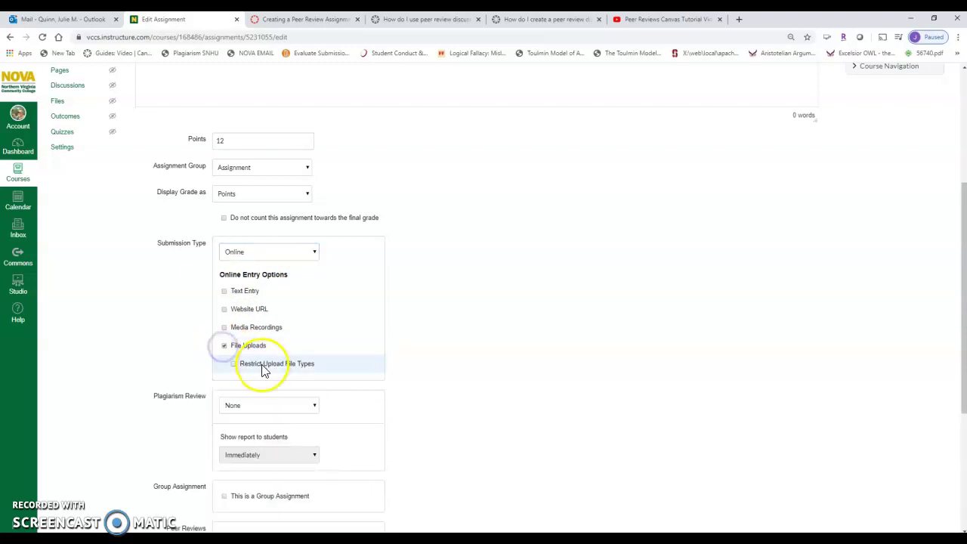
left_click(233, 365)
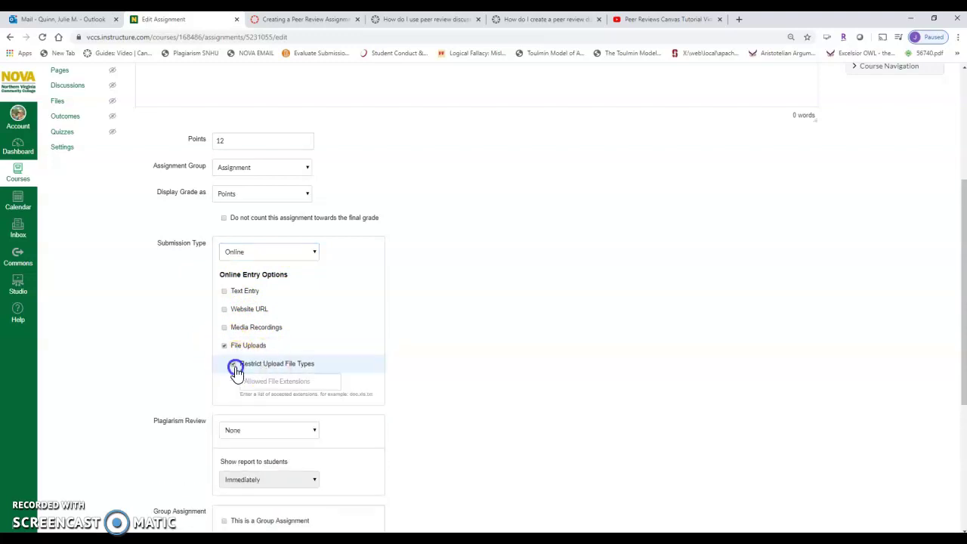
left_click(278, 384)
type("doc,")
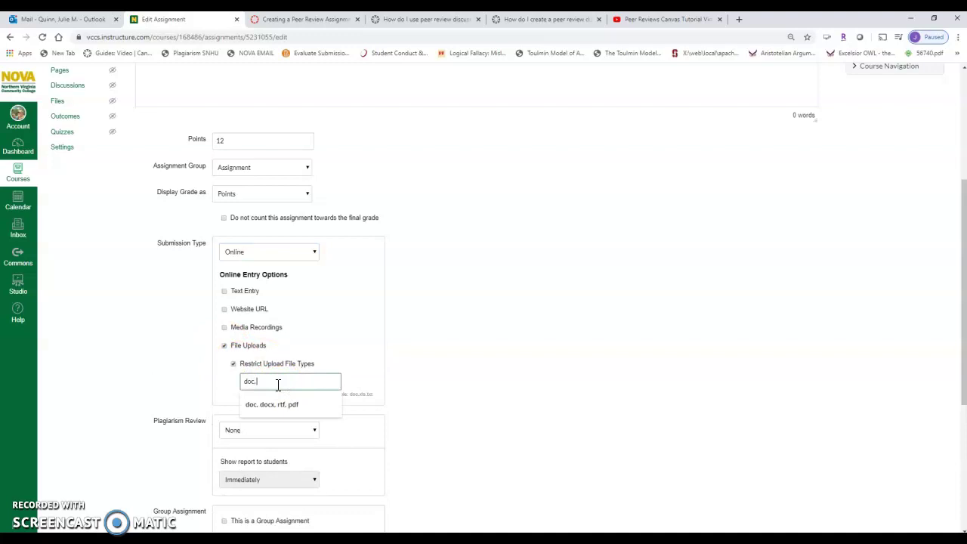
type(" docx, pdf")
left_click(711, 384)
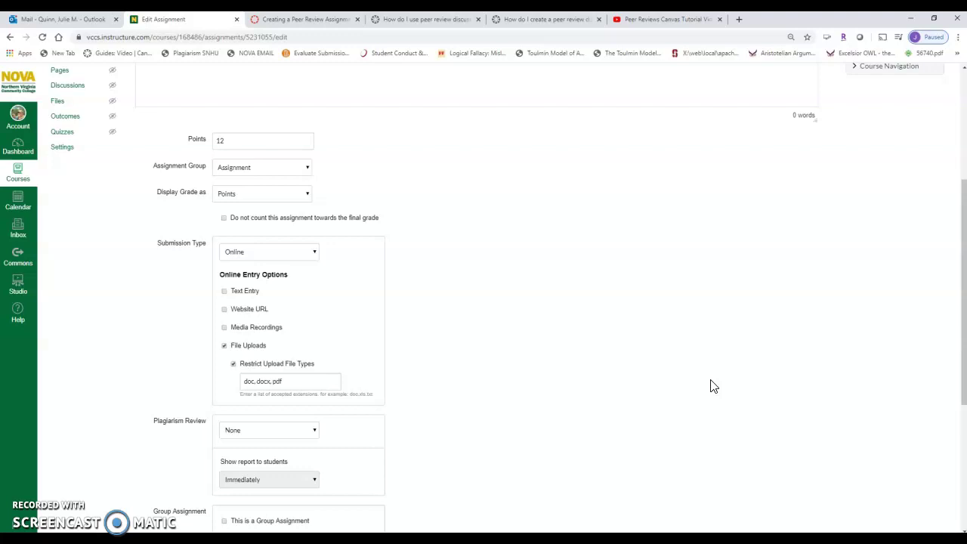
Require peer reviews for the assignment and have them assigned automatically
scroll(957, 339, "down", 1)
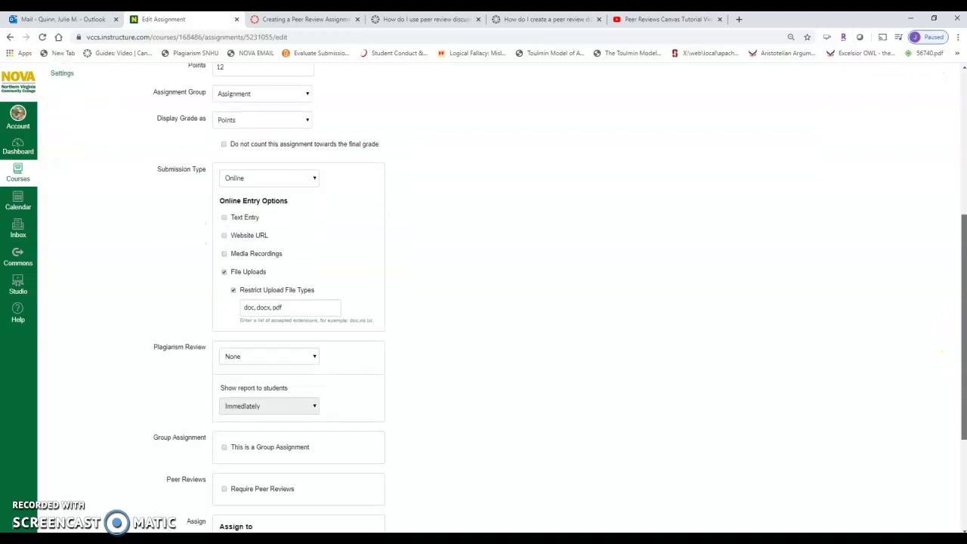
scroll(957, 352, "down", 1)
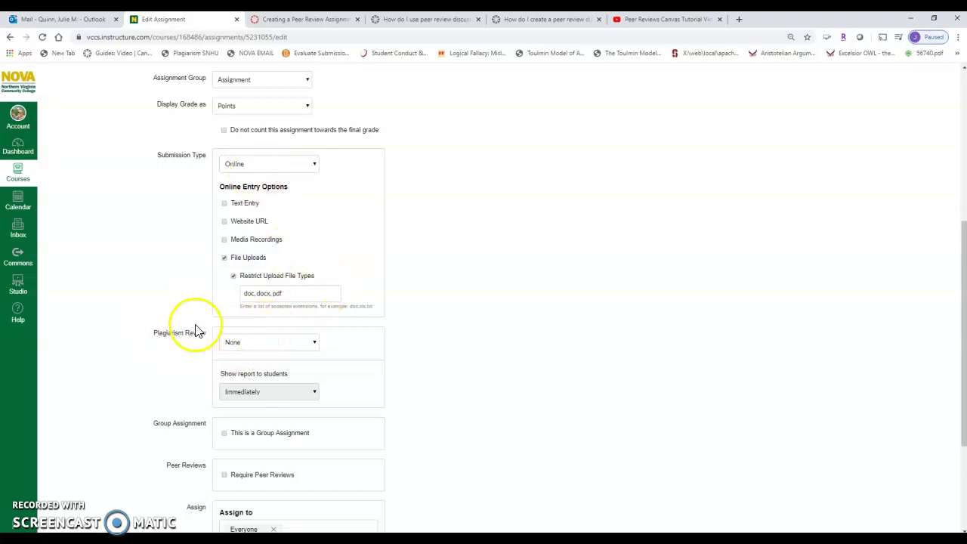
left_click_drag(961, 261, 963, 336)
left_click(225, 309)
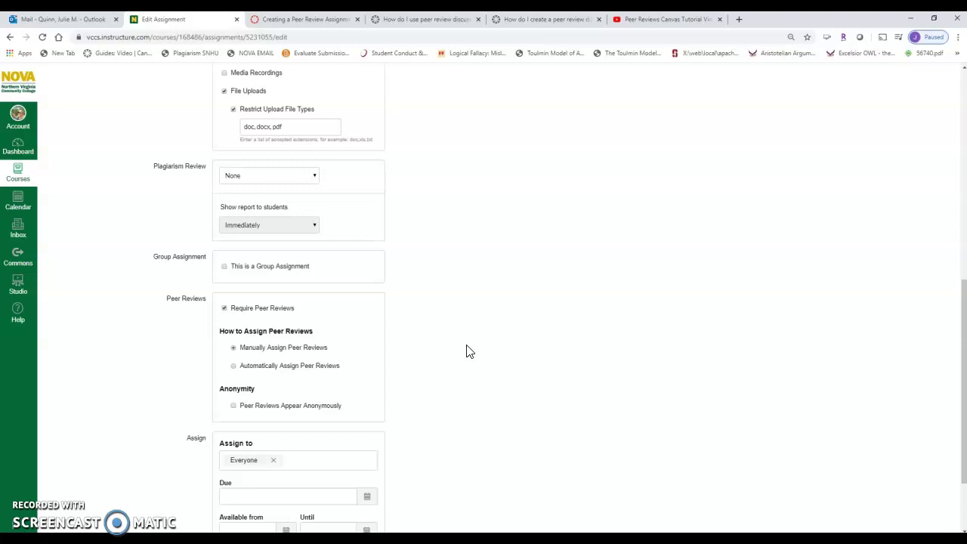
left_click(235, 367)
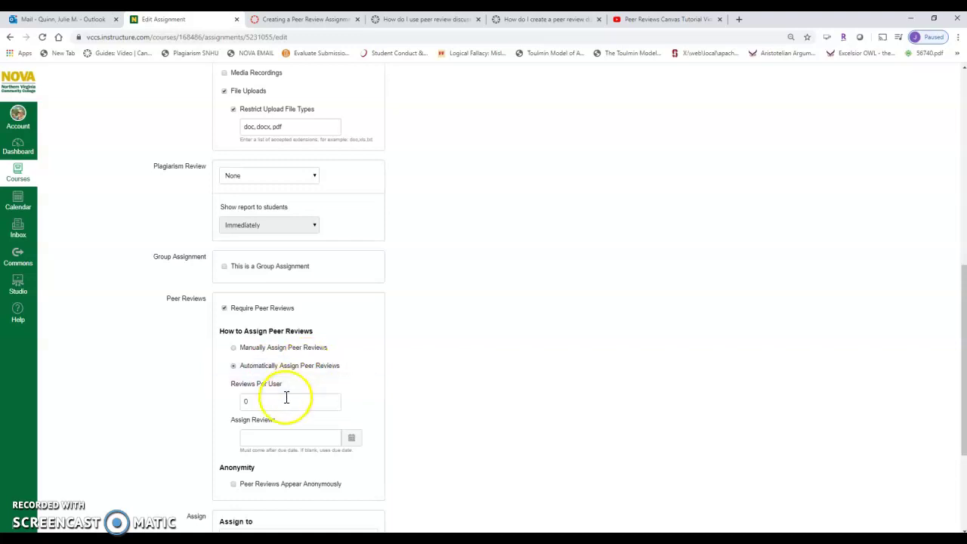
Set the reviews per user to 4, leave the review assignment date blank, and save the assignment
left_click(240, 406)
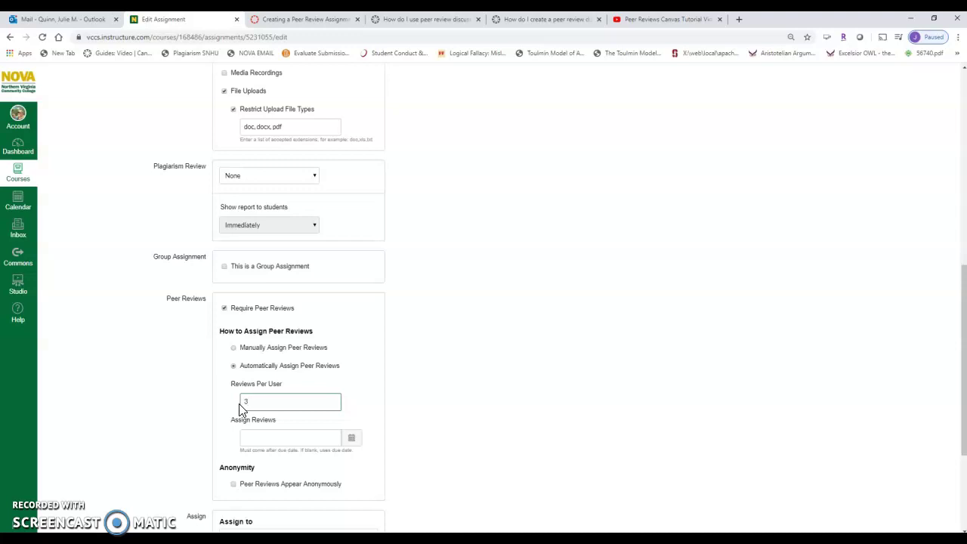
key("BackSpace")
type("4")
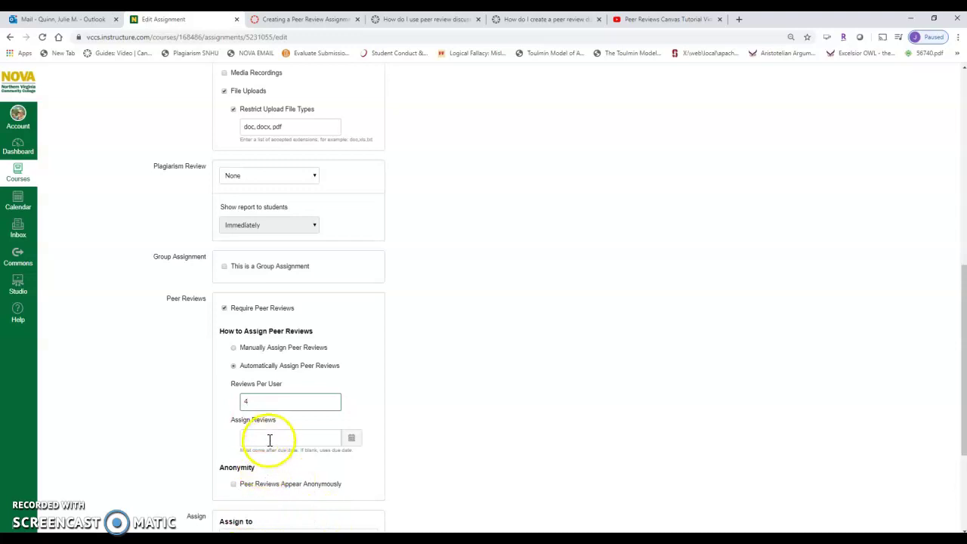
left_click(314, 438)
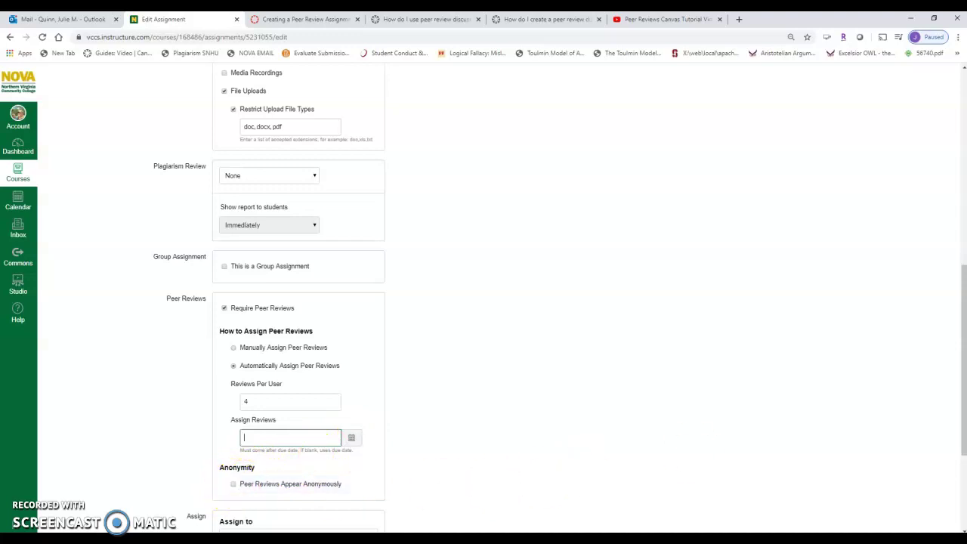
scroll(949, 388, "down", 3)
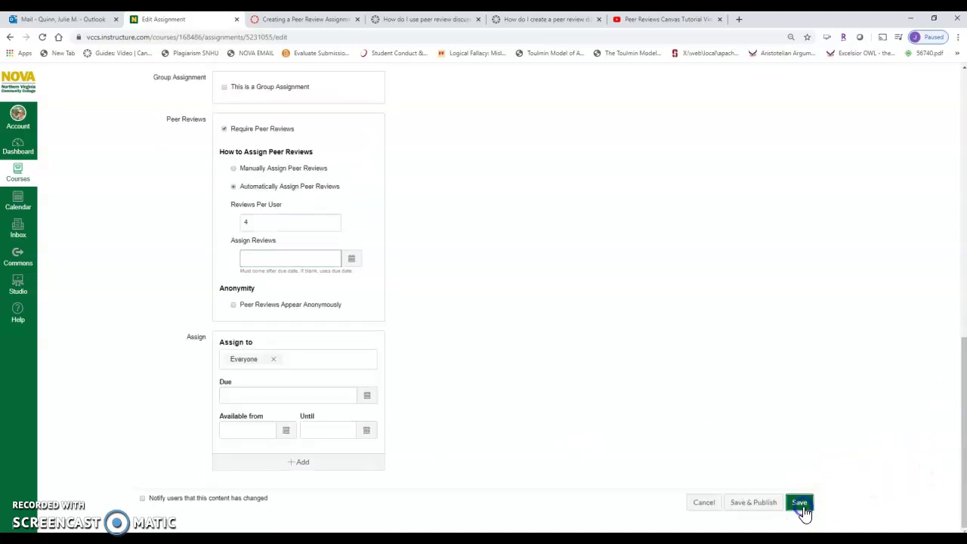
left_click(801, 504)
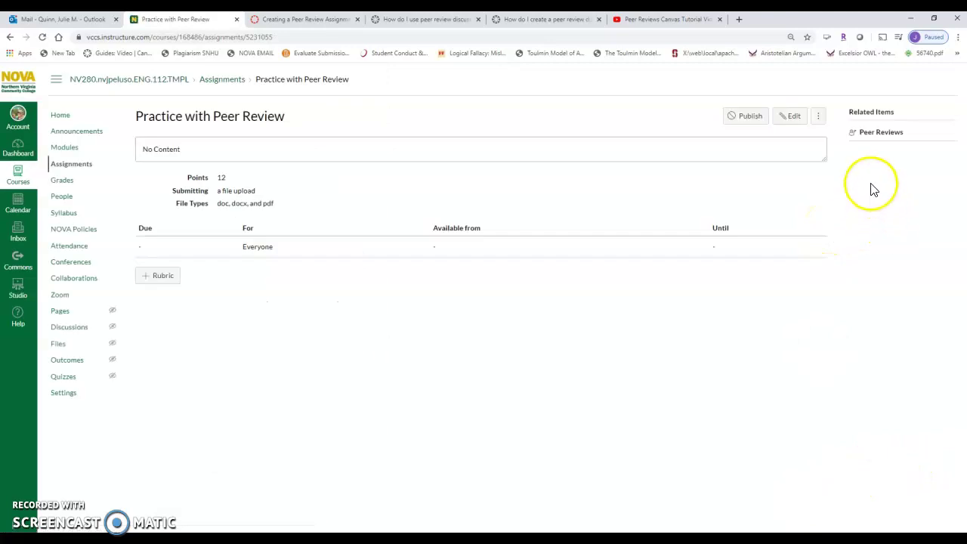
On the assignment's Peer Reviews page, manually give the first listed student the second listed student's submission to assess
left_click(881, 135)
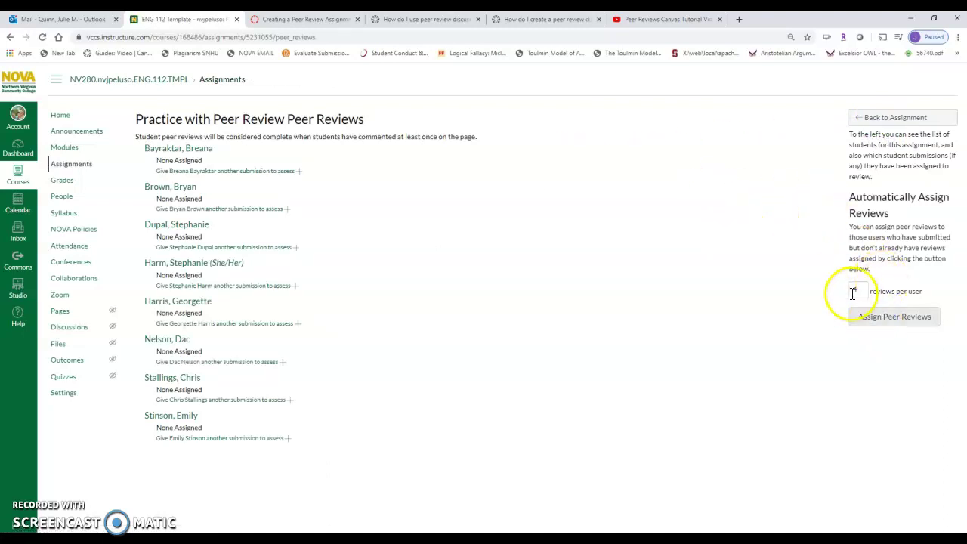
left_click(897, 333)
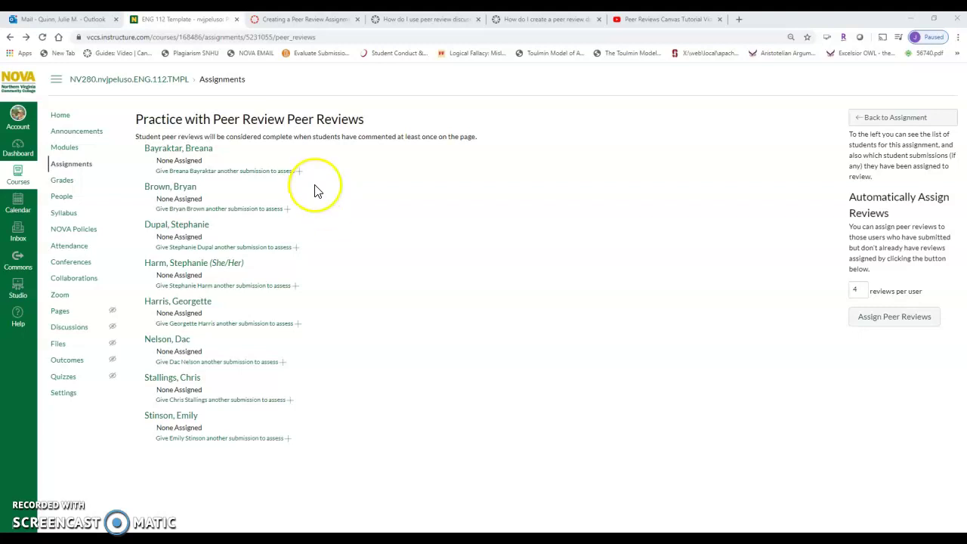
left_click(299, 171)
left_click(254, 186)
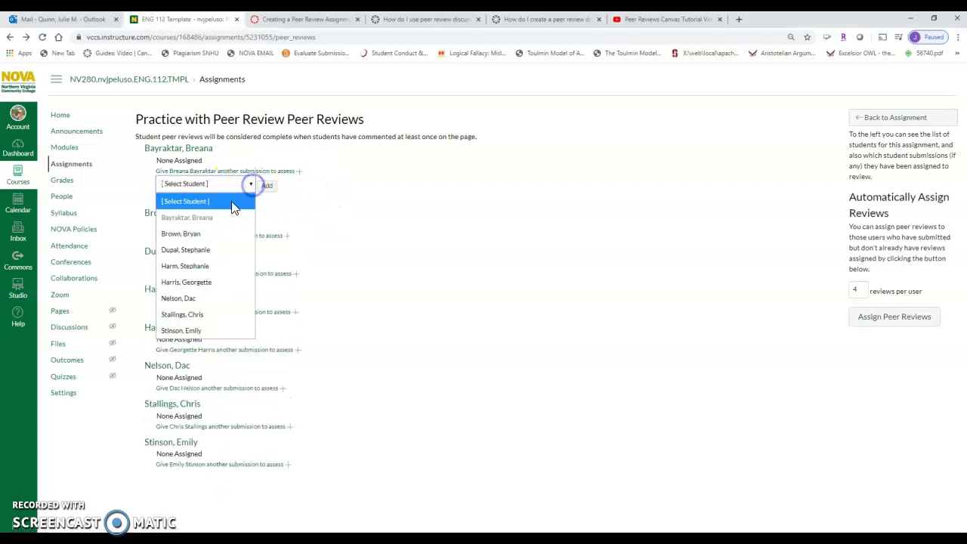
left_click(213, 233)
left_click(250, 185)
left_click(250, 186)
left_click(267, 186)
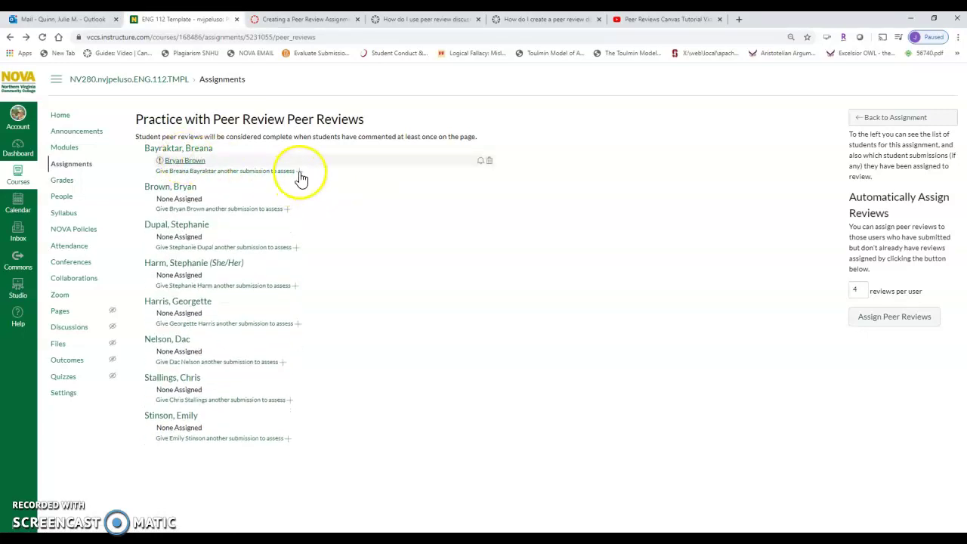
Give the first listed student the fourth listed student's submission as another one to assess
left_click(300, 171)
left_click(252, 186)
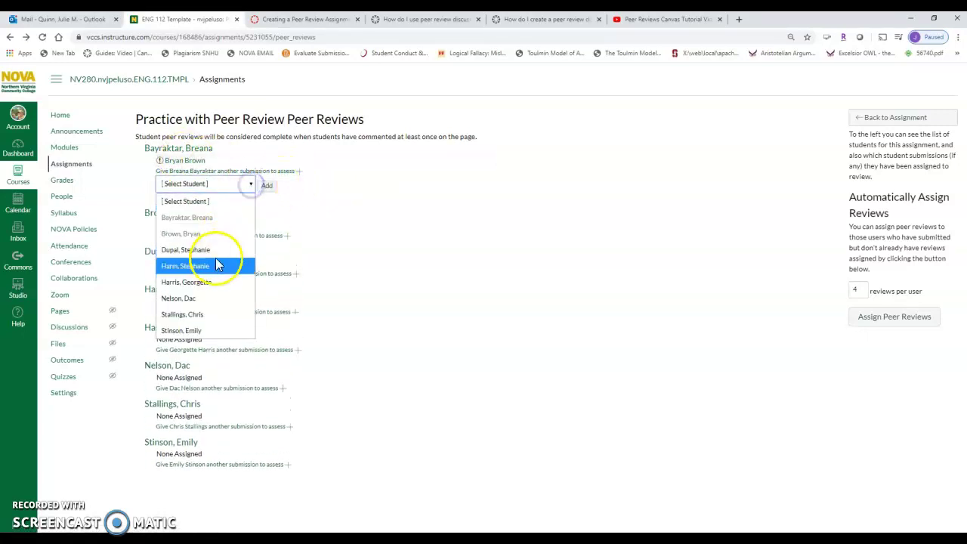
left_click(212, 266)
left_click(270, 189)
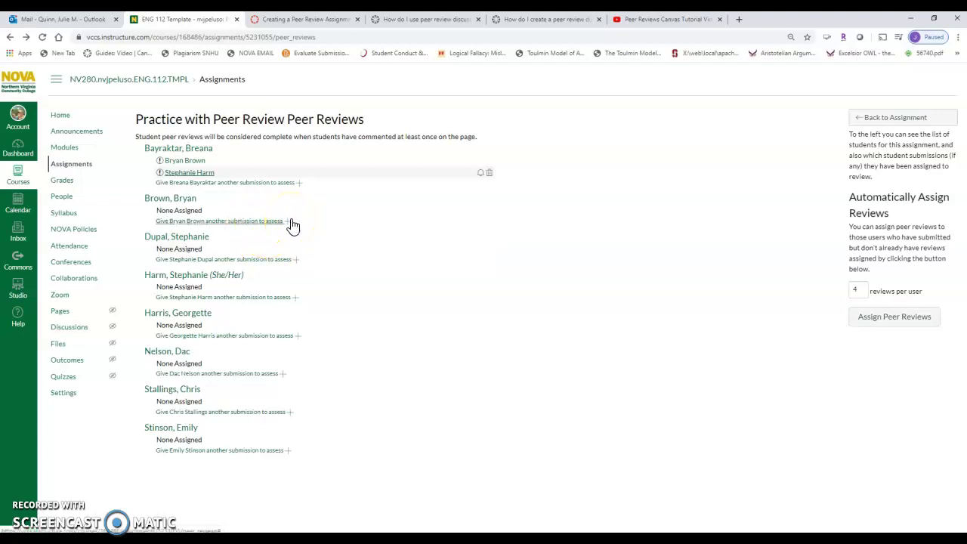
Give the second listed student the submissions of the fifth and seventh listed students to assess
left_click(292, 224)
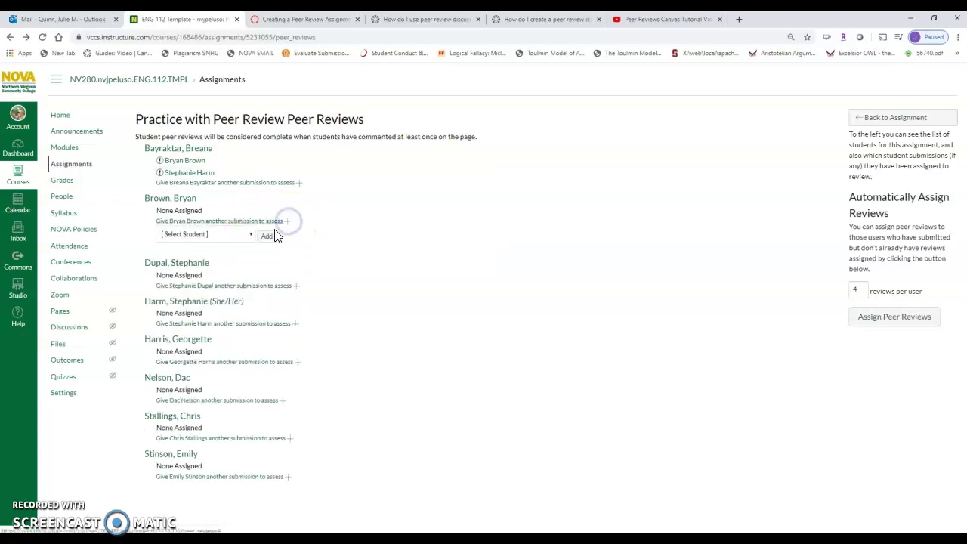
left_click(249, 236)
left_click(227, 333)
left_click(262, 238)
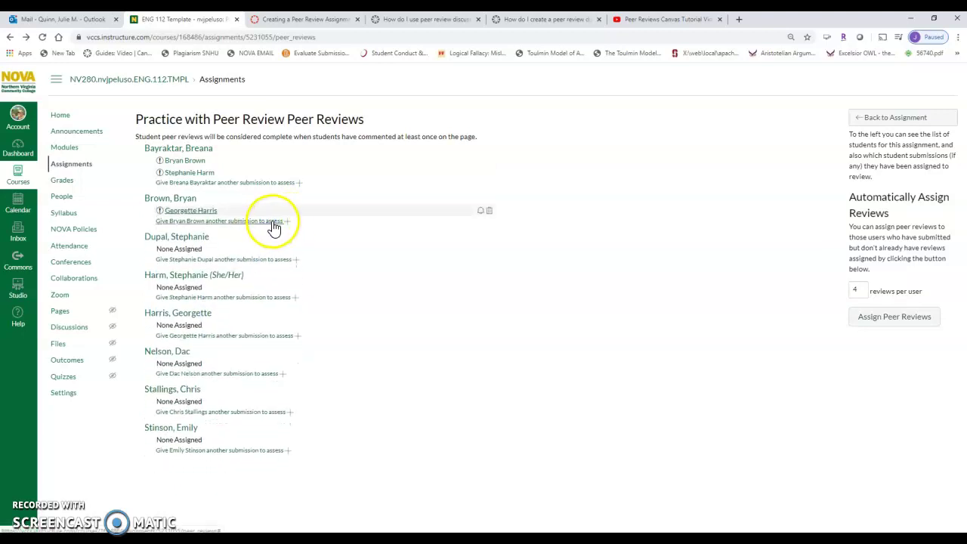
left_click(287, 224)
left_click(250, 236)
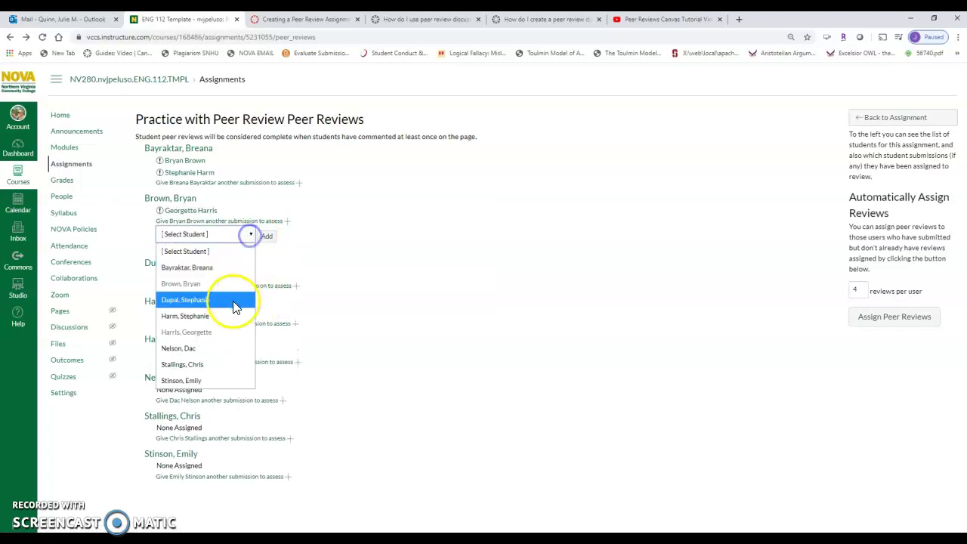
left_click(217, 365)
left_click(267, 237)
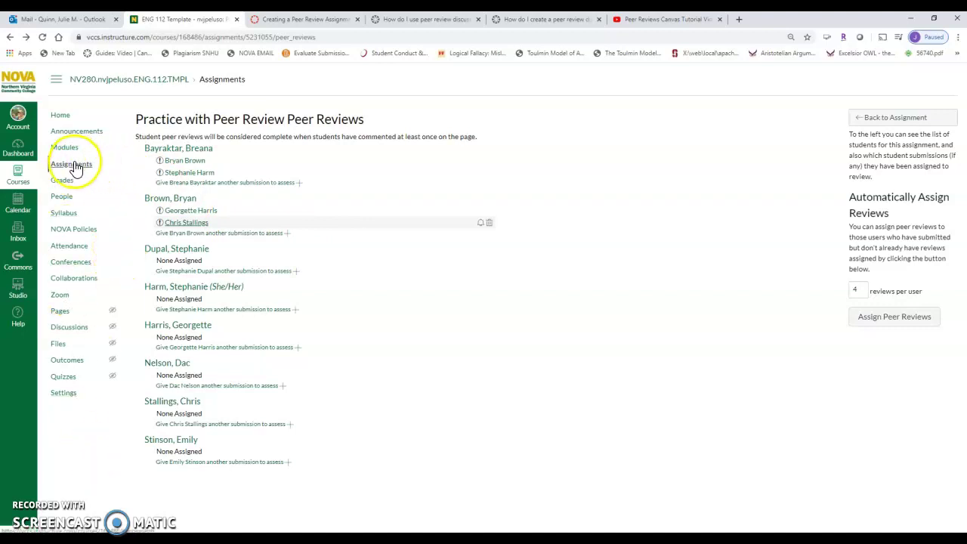
View the Wikipedia Essay assignment, and open the Test Student's Twitter Assignment submission in SpeedGrader from the course grades
left_click(74, 168)
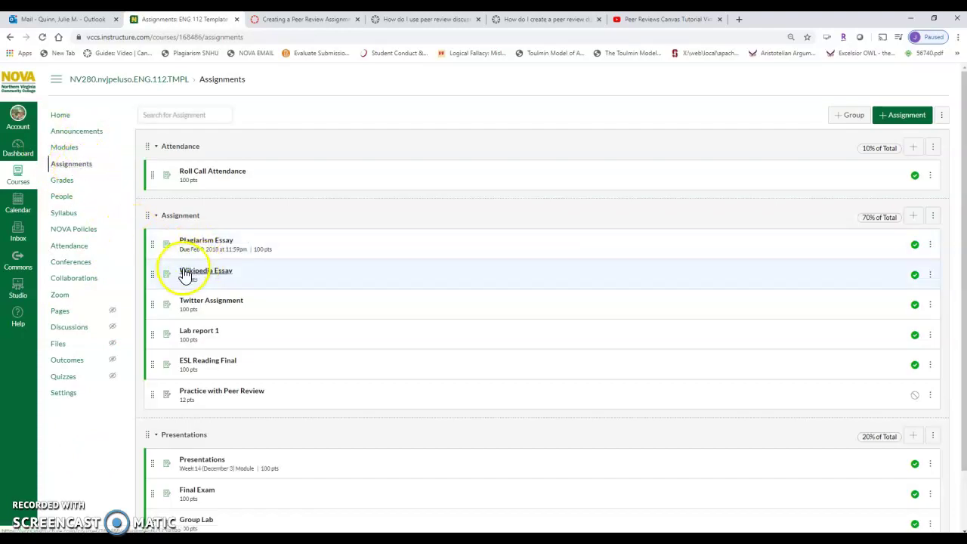
left_click(213, 274)
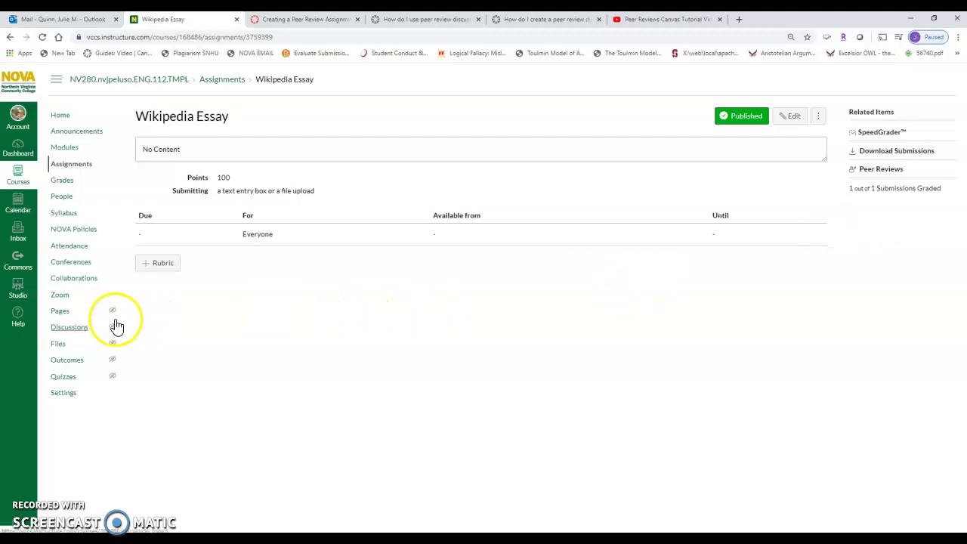
left_click(62, 180)
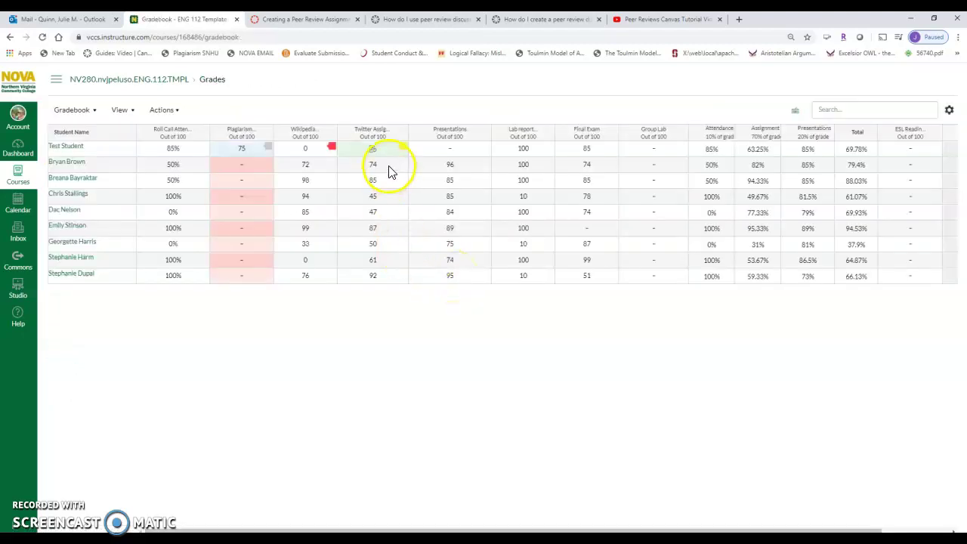
left_click(375, 149)
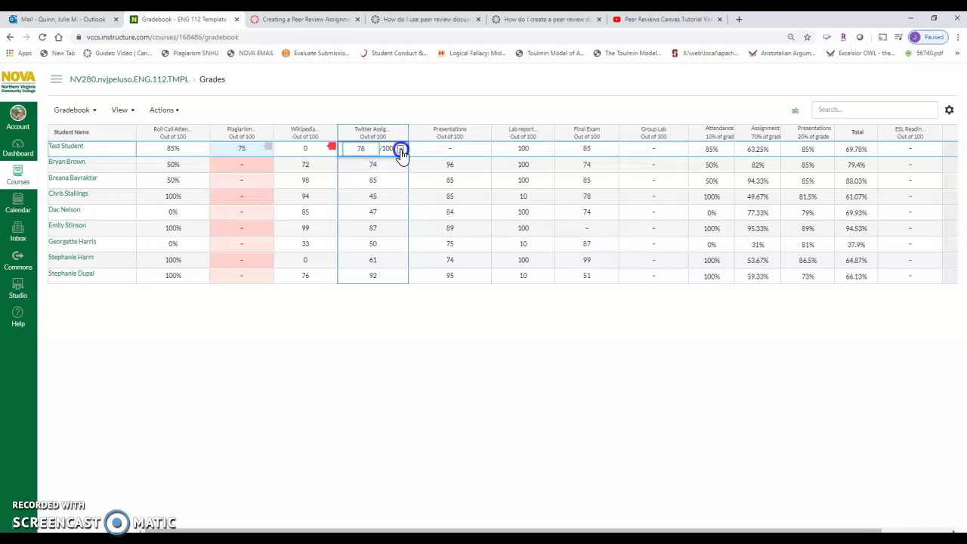
left_click(399, 148)
left_click(899, 154)
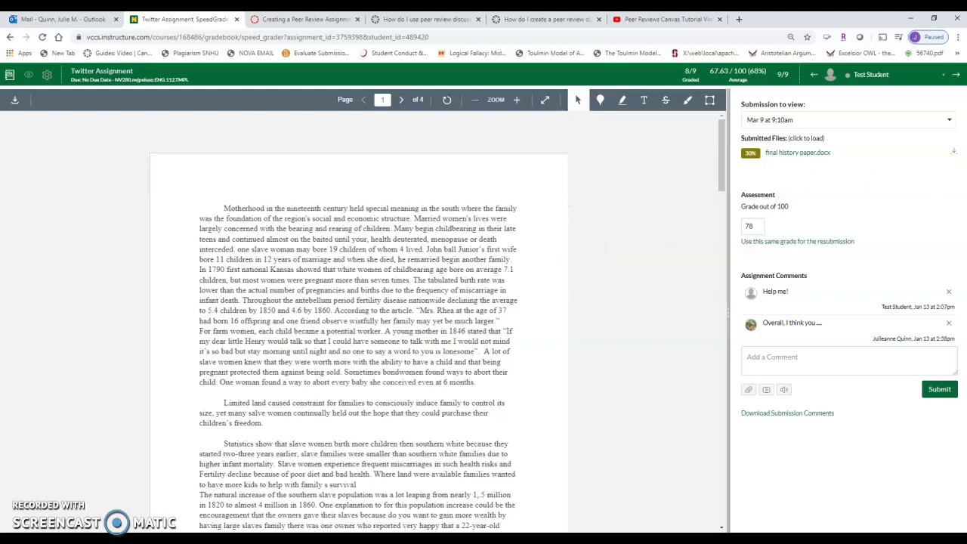
Place three blue point annotations in the first paragraph of the submitted paper, leaving their comments empty
left_click(601, 102)
left_click(427, 242)
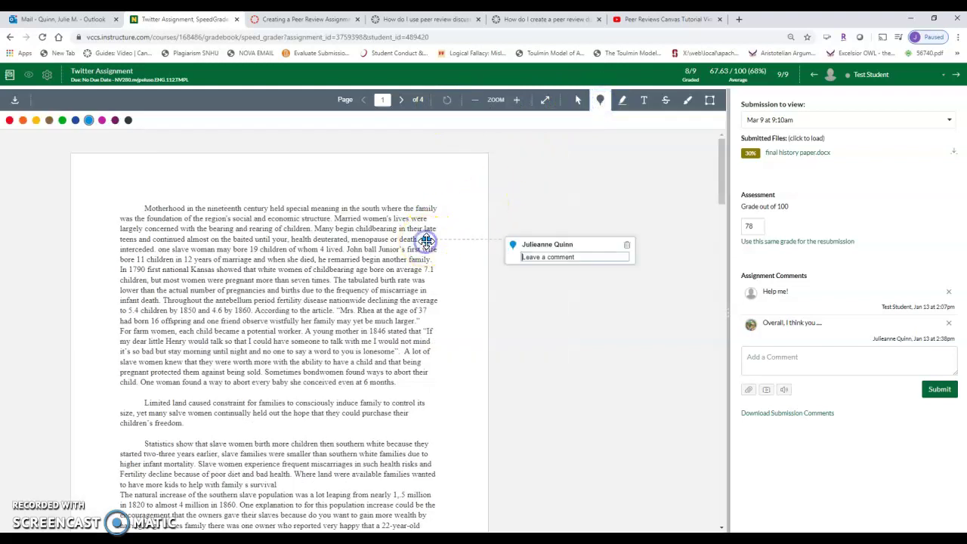
left_click(537, 257)
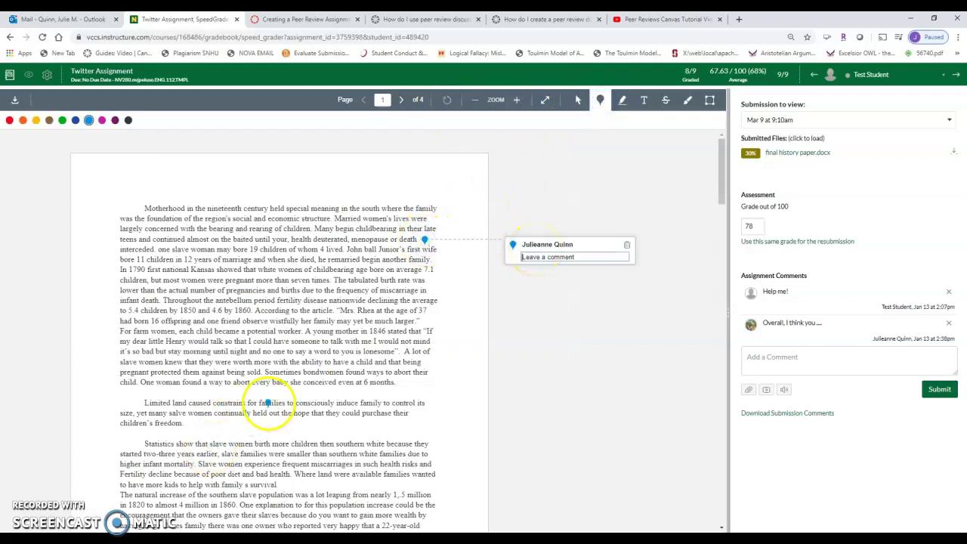
left_click(297, 362)
left_click(315, 300)
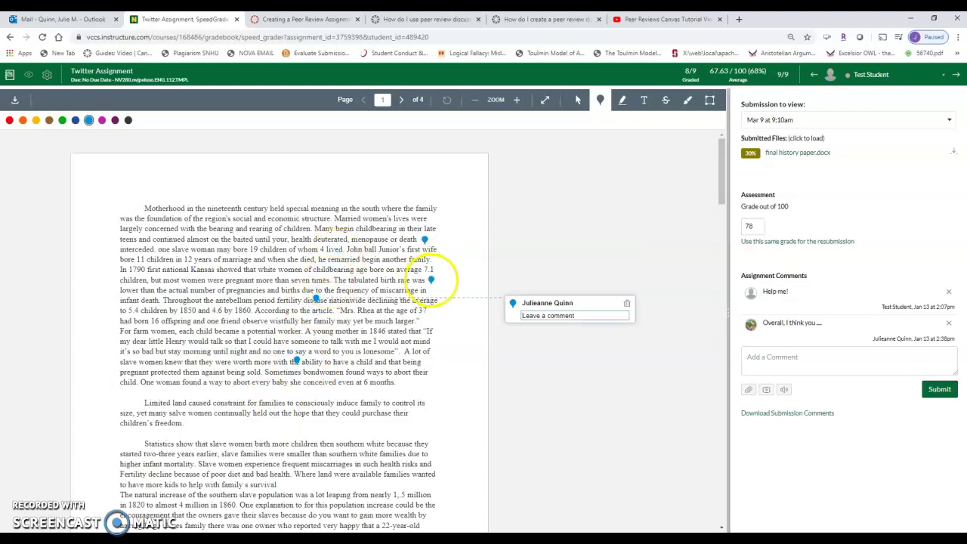
Highlight the passage from "held special meaning" to "baited until your" in yellow and attach the comment "Hey, did you think that..."
left_click(622, 99)
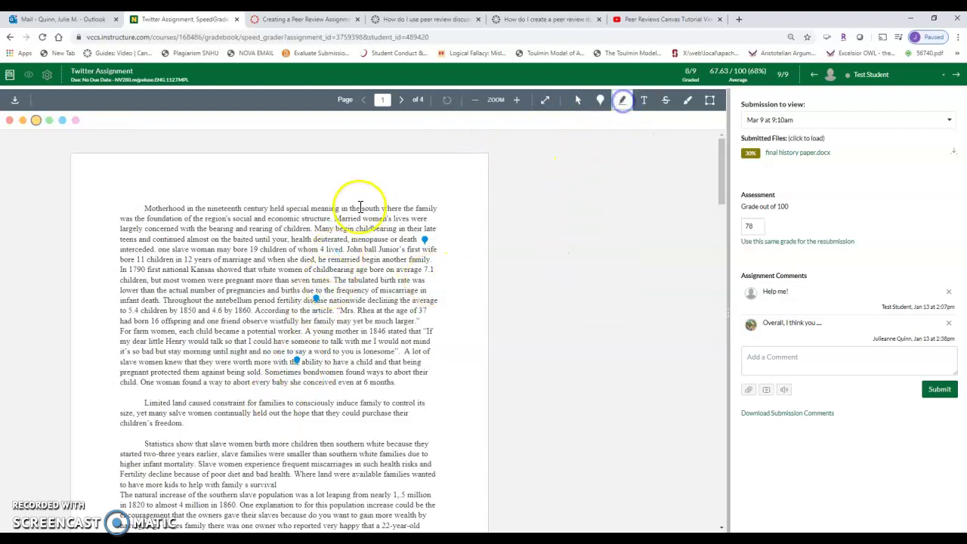
left_click_drag(270, 209, 284, 236)
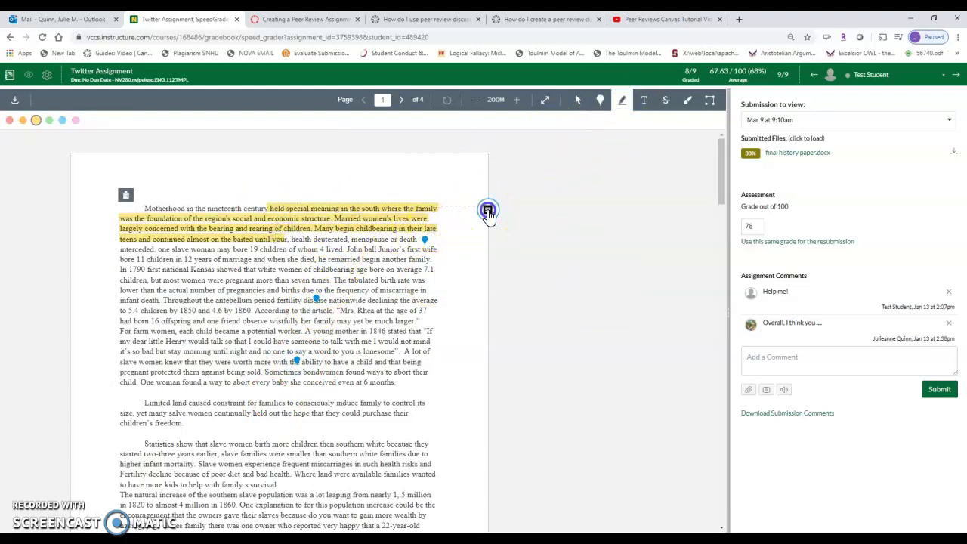
left_click(488, 210)
type("Hey, did you think that...")
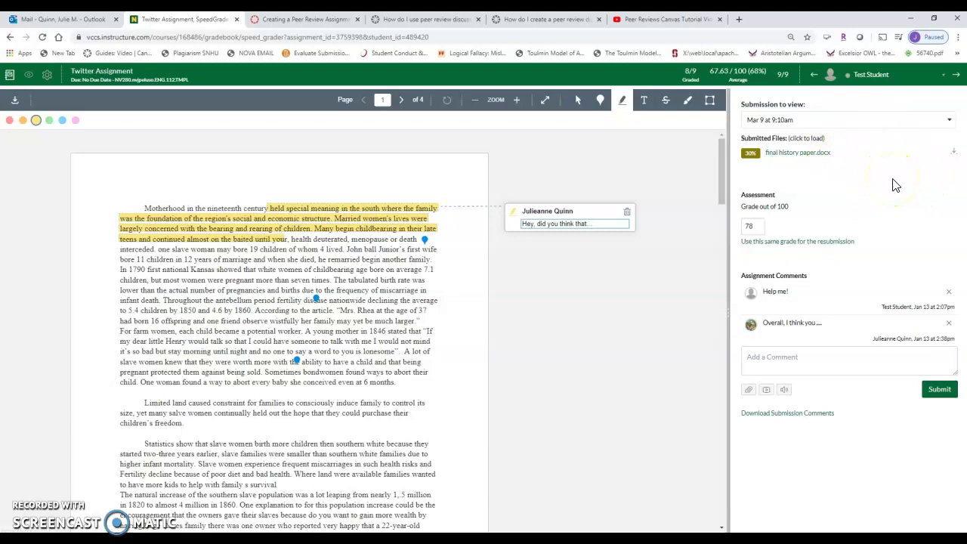
Submit the assignment comment "Overall, I think you did really well!" on the submission
left_click(847, 368)
type("Overall, I think you did really well!")
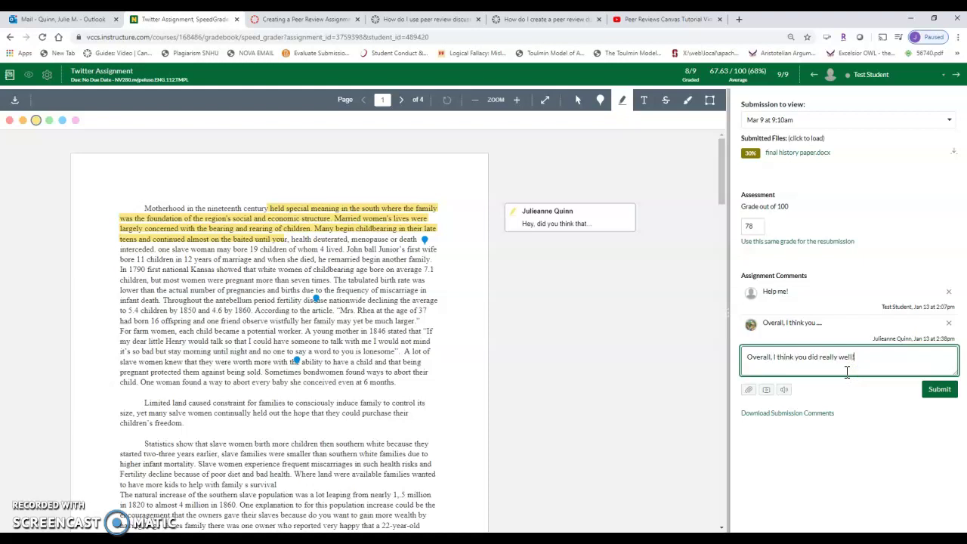
left_click(939, 389)
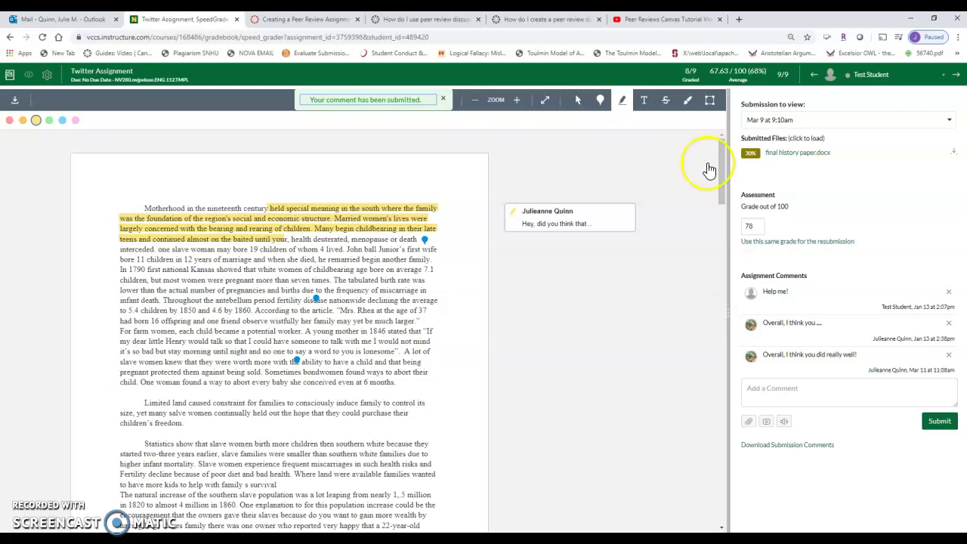
Leave SpeedGrader, return to the course, and open the Peer Review discussion topic for editing
left_click(10, 74)
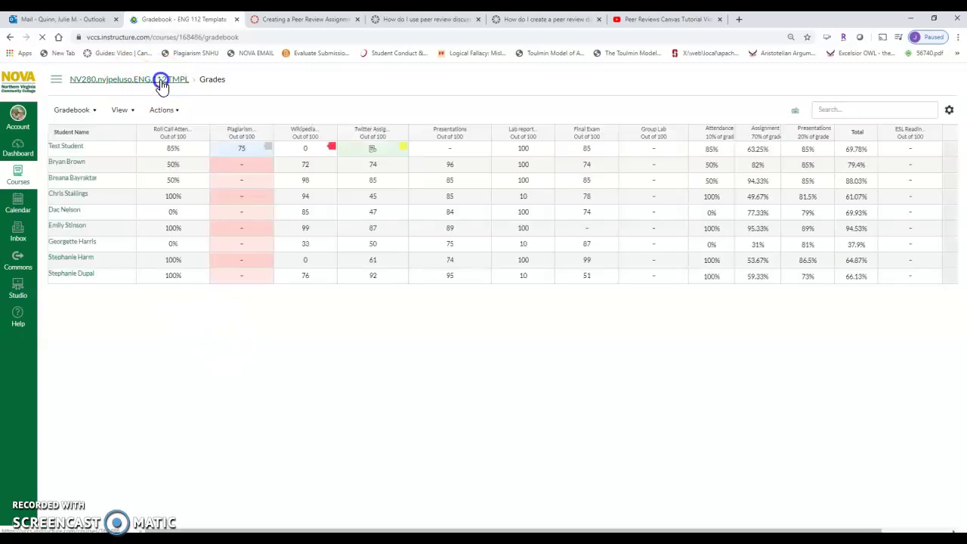
left_click(162, 81)
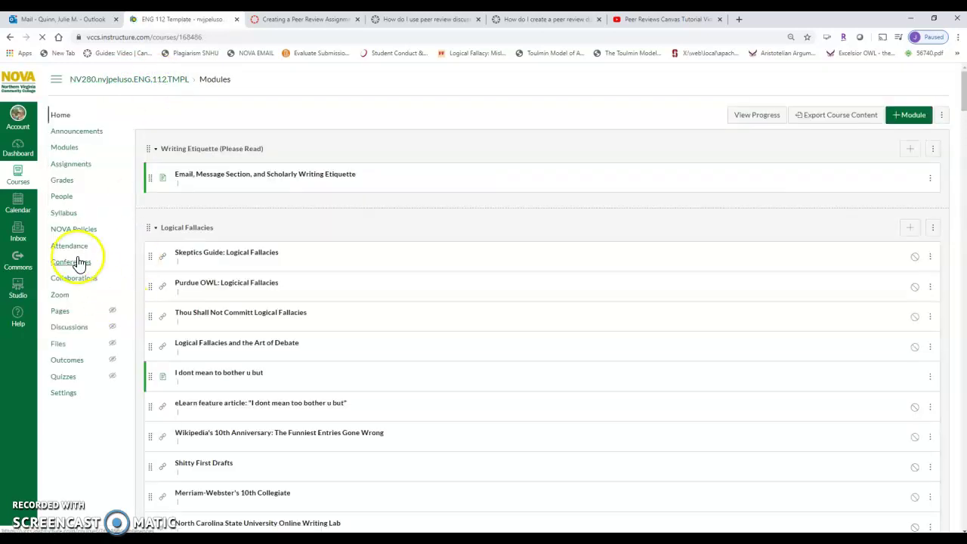
left_click(71, 328)
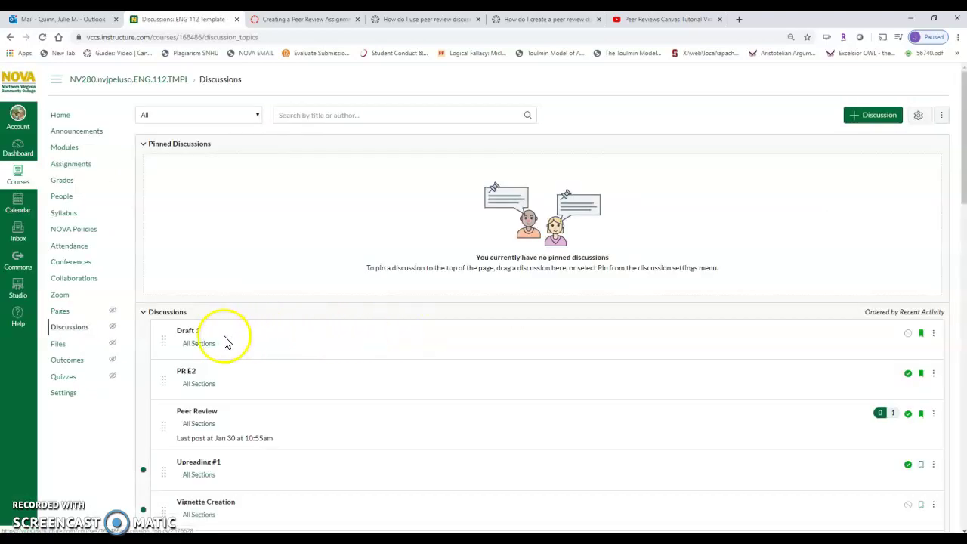
left_click(198, 414)
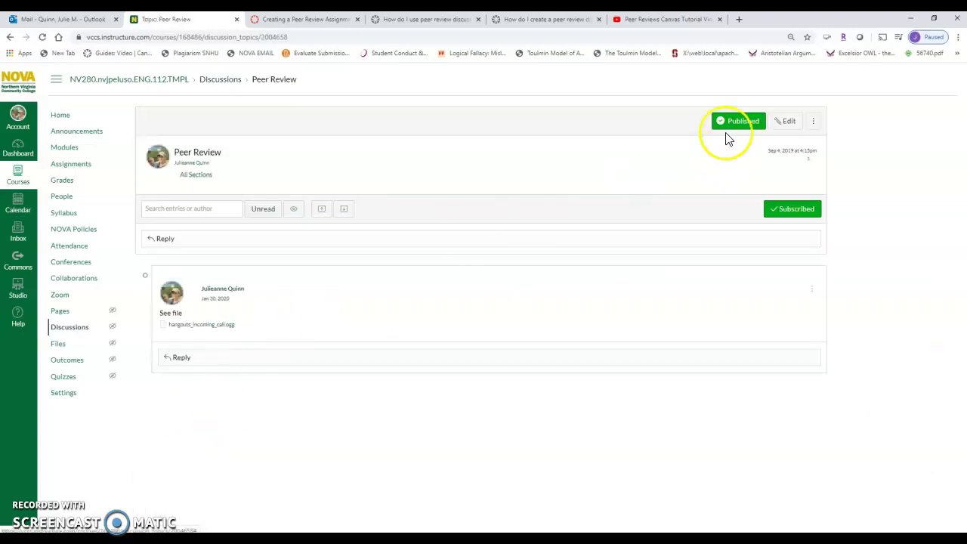
left_click(788, 121)
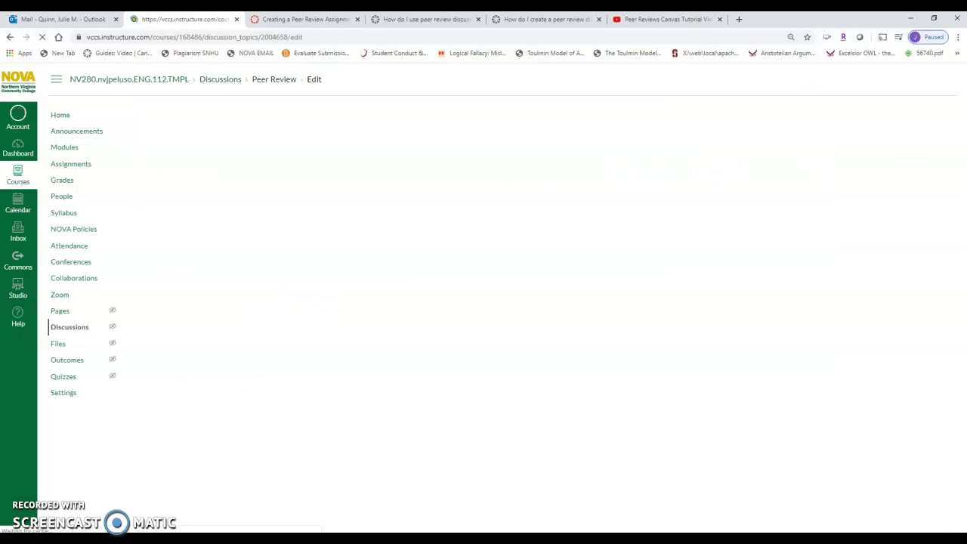
Make the Peer Review discussion graded and require peer reviews for it
scroll(951, 109, "down", 1)
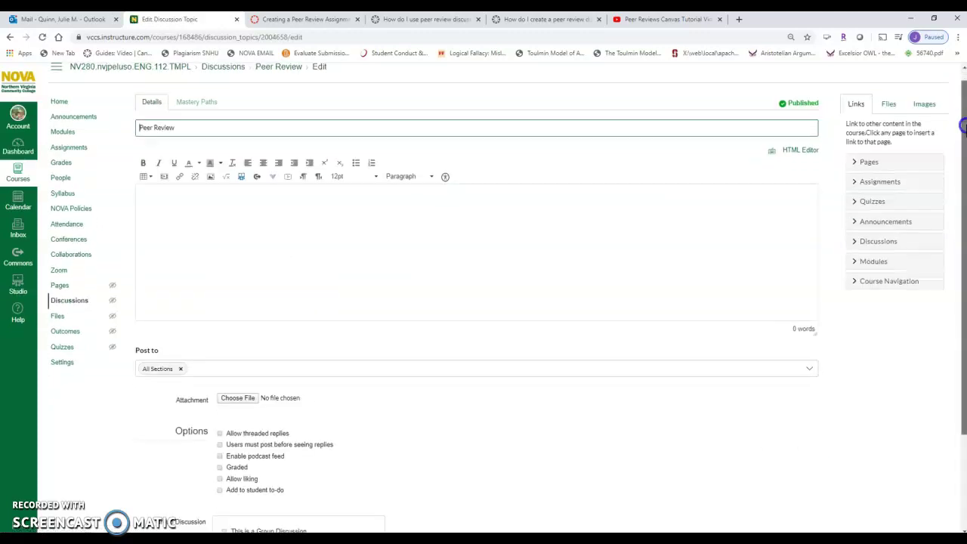
scroll(483, 302, "down", 3)
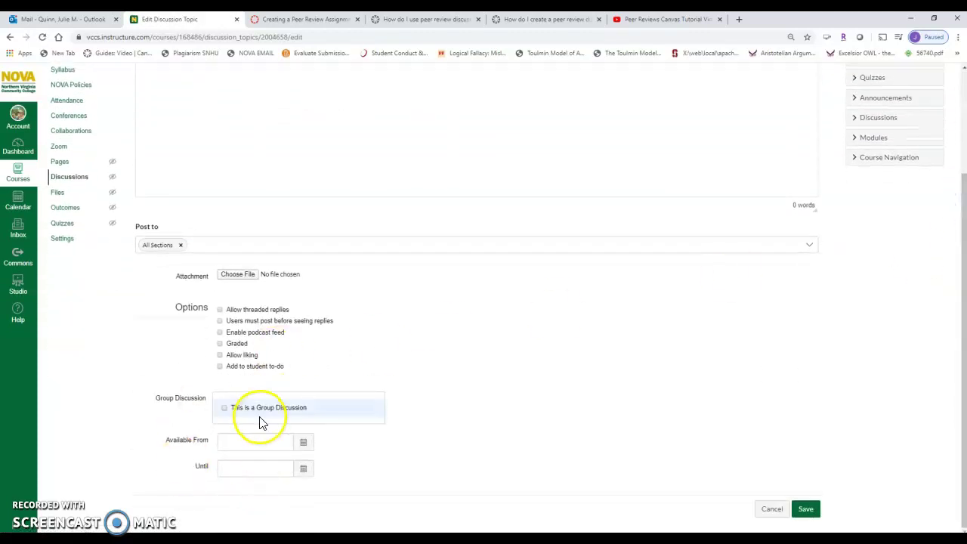
left_click(219, 343)
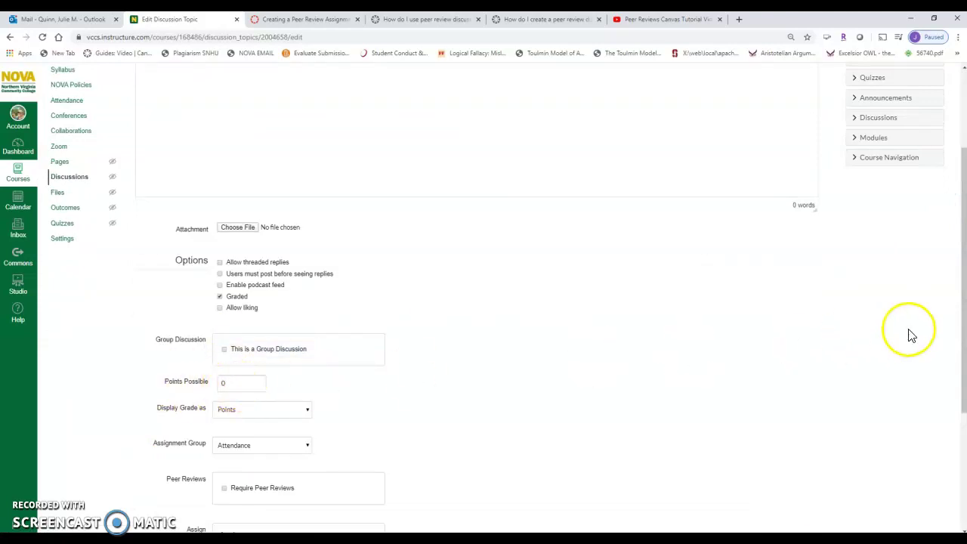
scroll(931, 334, "down", 2)
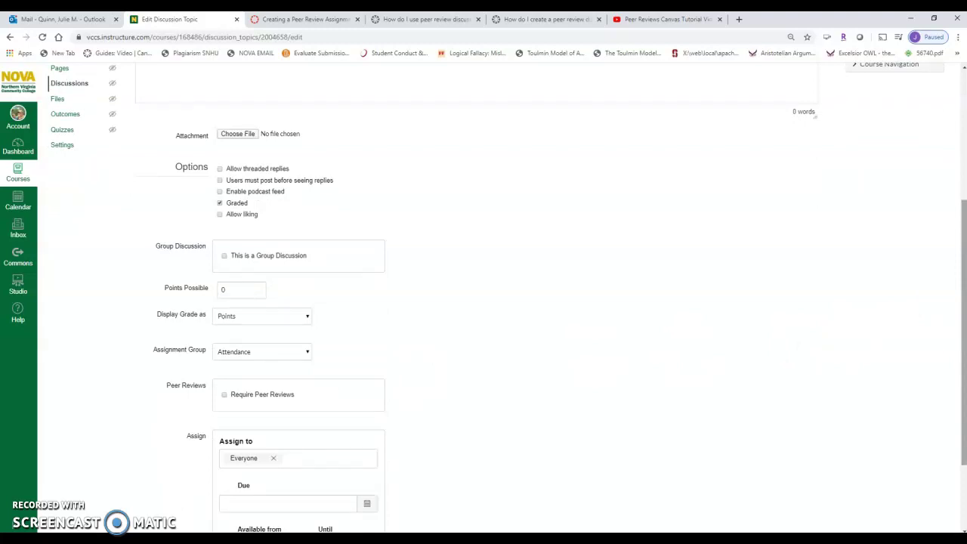
left_click(223, 290)
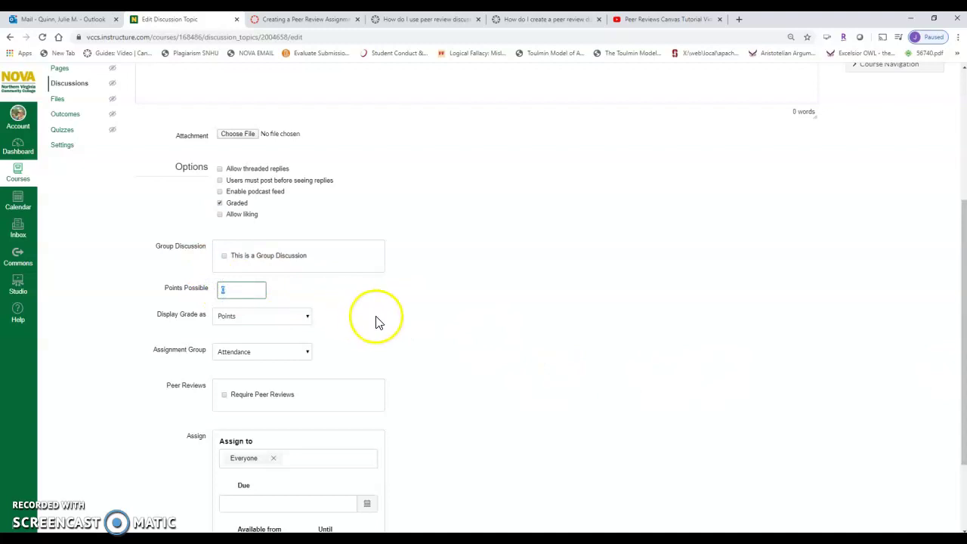
left_click(224, 399)
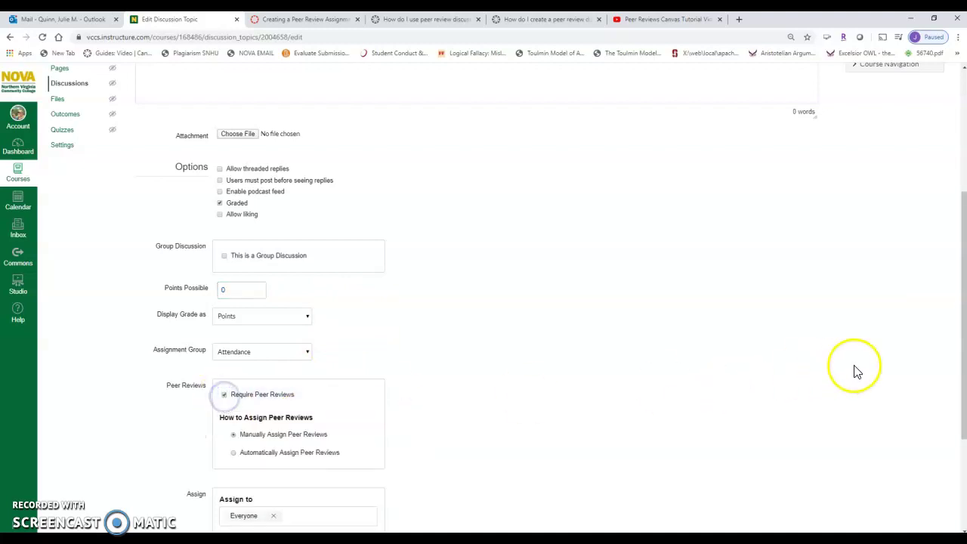
Have the discussion's peer reviews assigned automatically with 3 reviews per user, leaving the review assignment date blank
left_click_drag(963, 359, 963, 432)
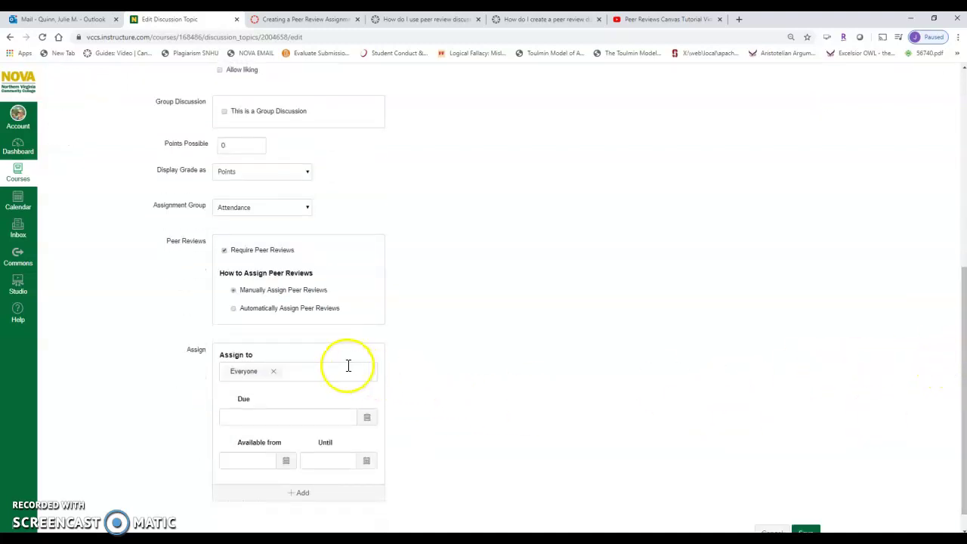
left_click(236, 313)
left_click(237, 311)
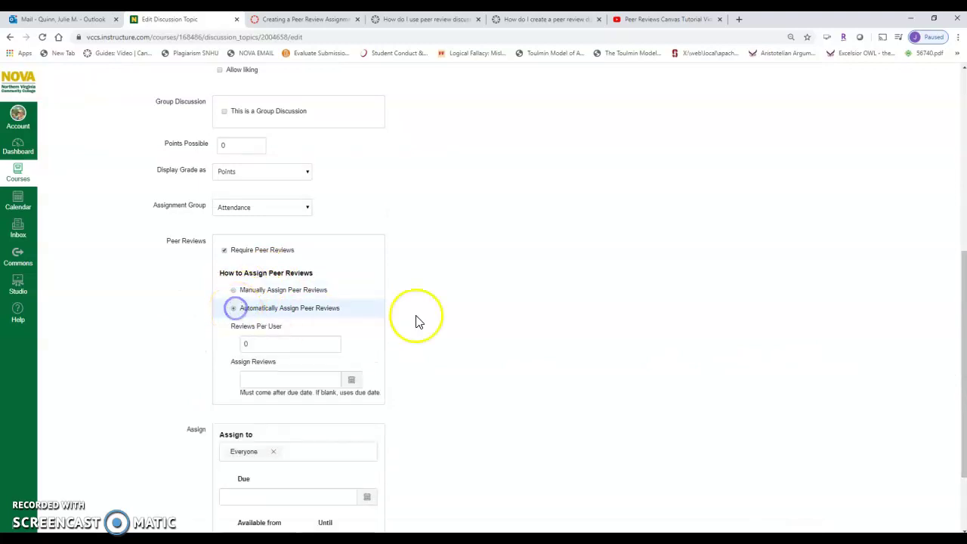
left_click(243, 343)
type("3")
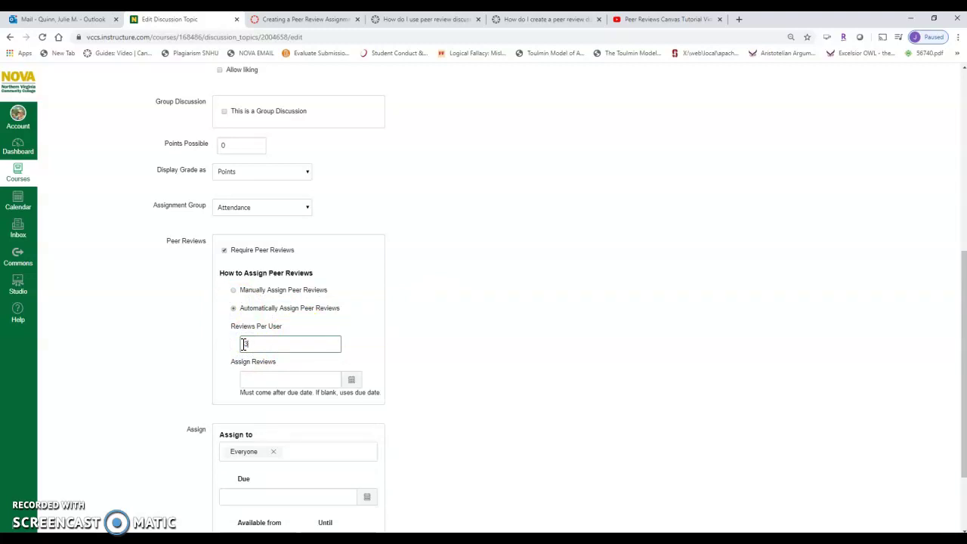
left_click(280, 380)
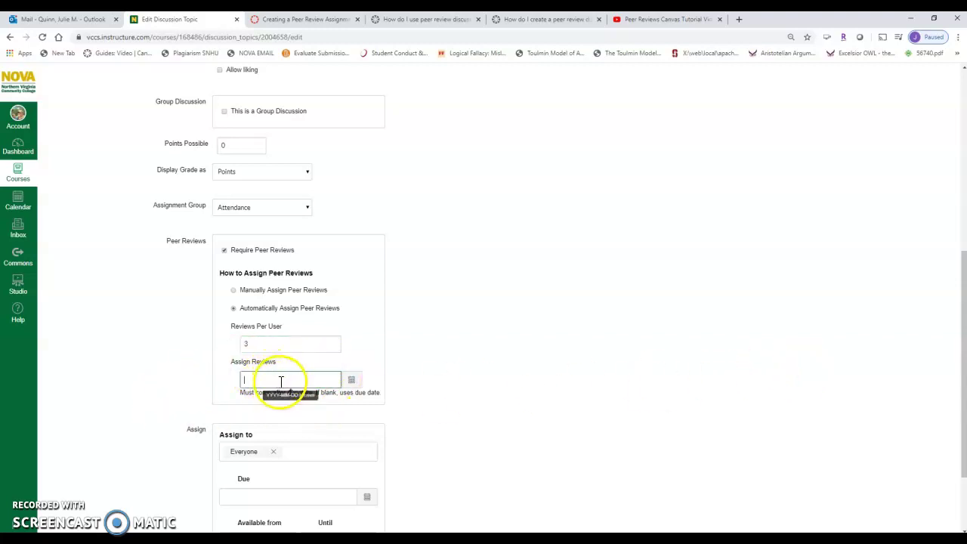
left_click_drag(964, 363, 964, 182)
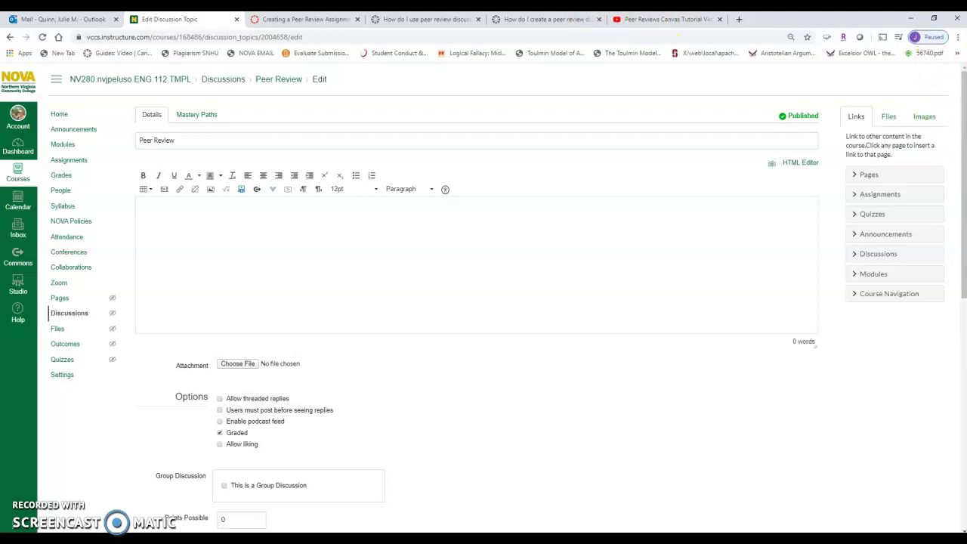
Examine the YouTube video on Canvas peer reviews and the Canvas guide on creating a peer review discussion
left_click(663, 18)
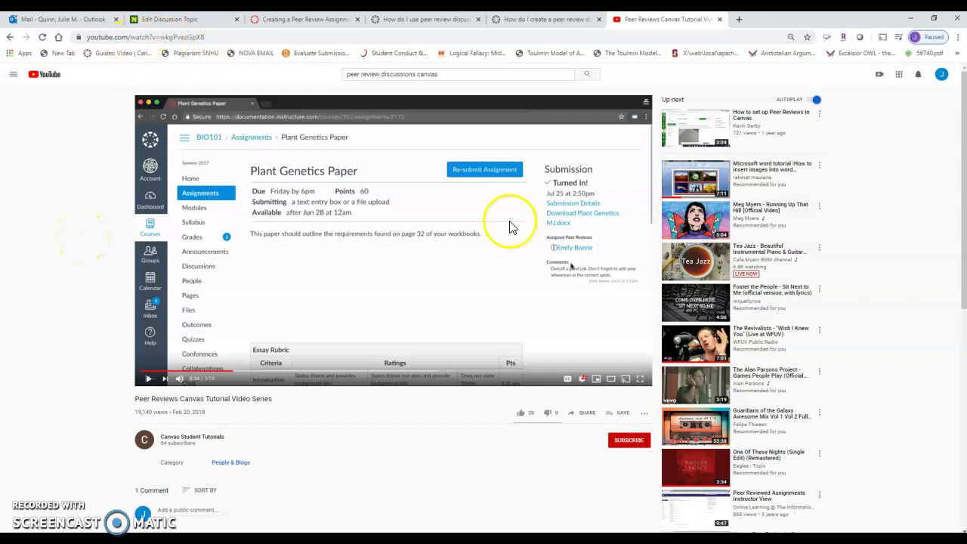
left_click(532, 21)
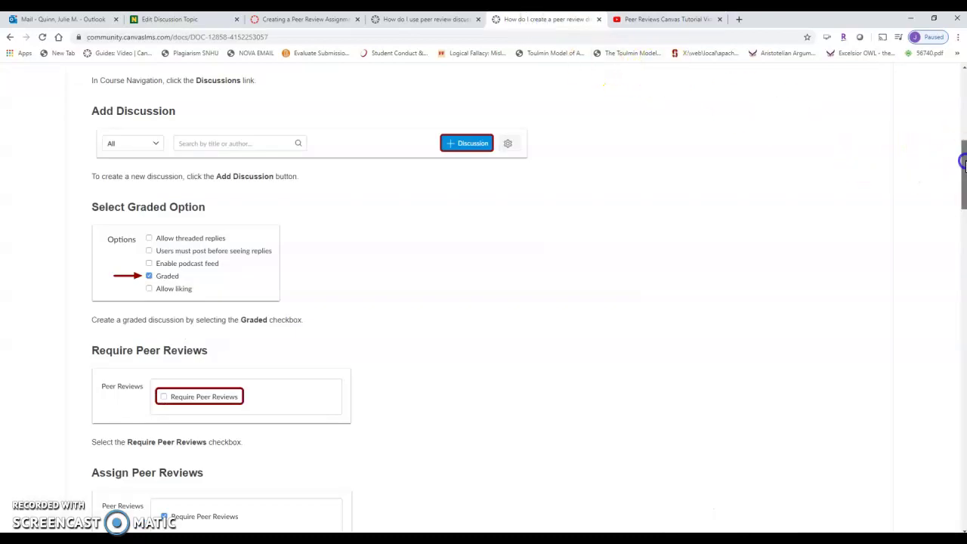
scroll(604, 83, "up", 5)
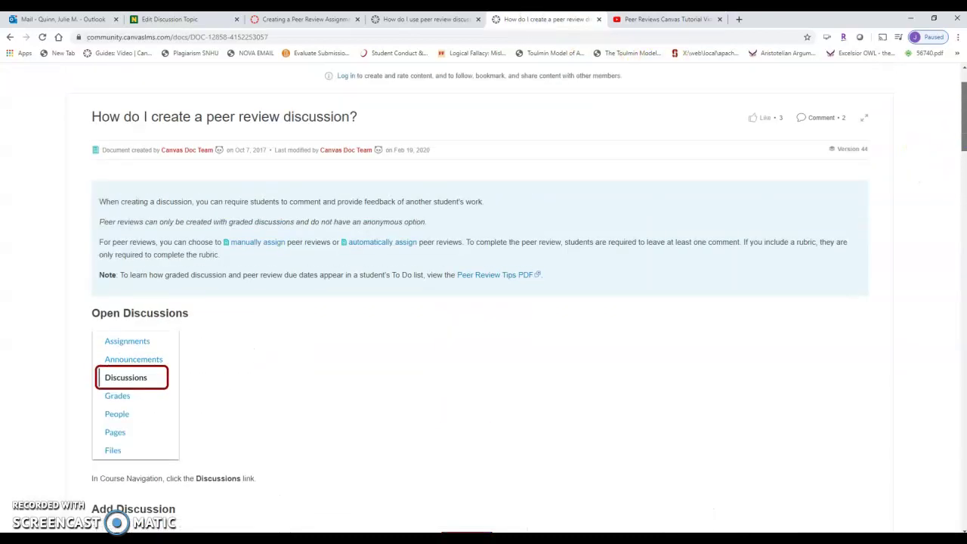
left_click_drag(964, 103, 964, 273)
left_click(659, 18)
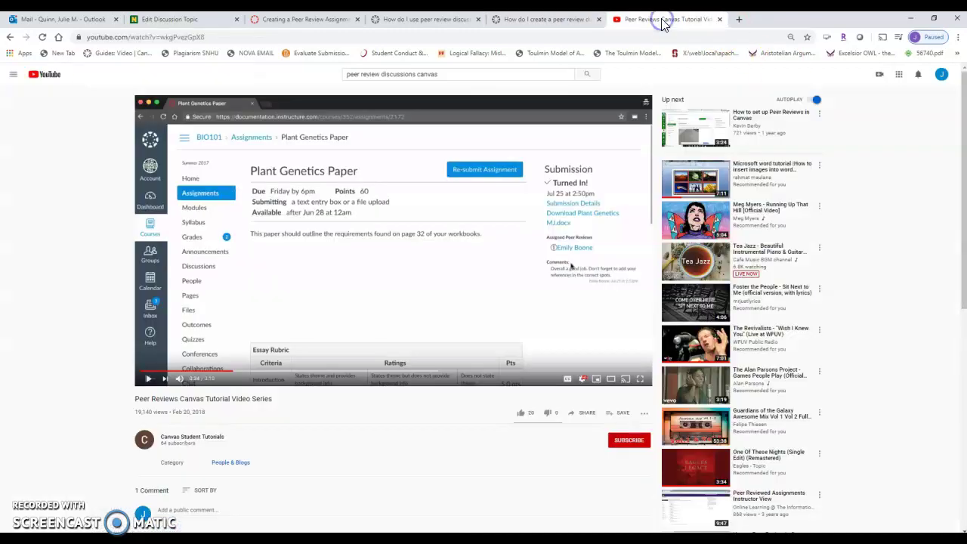